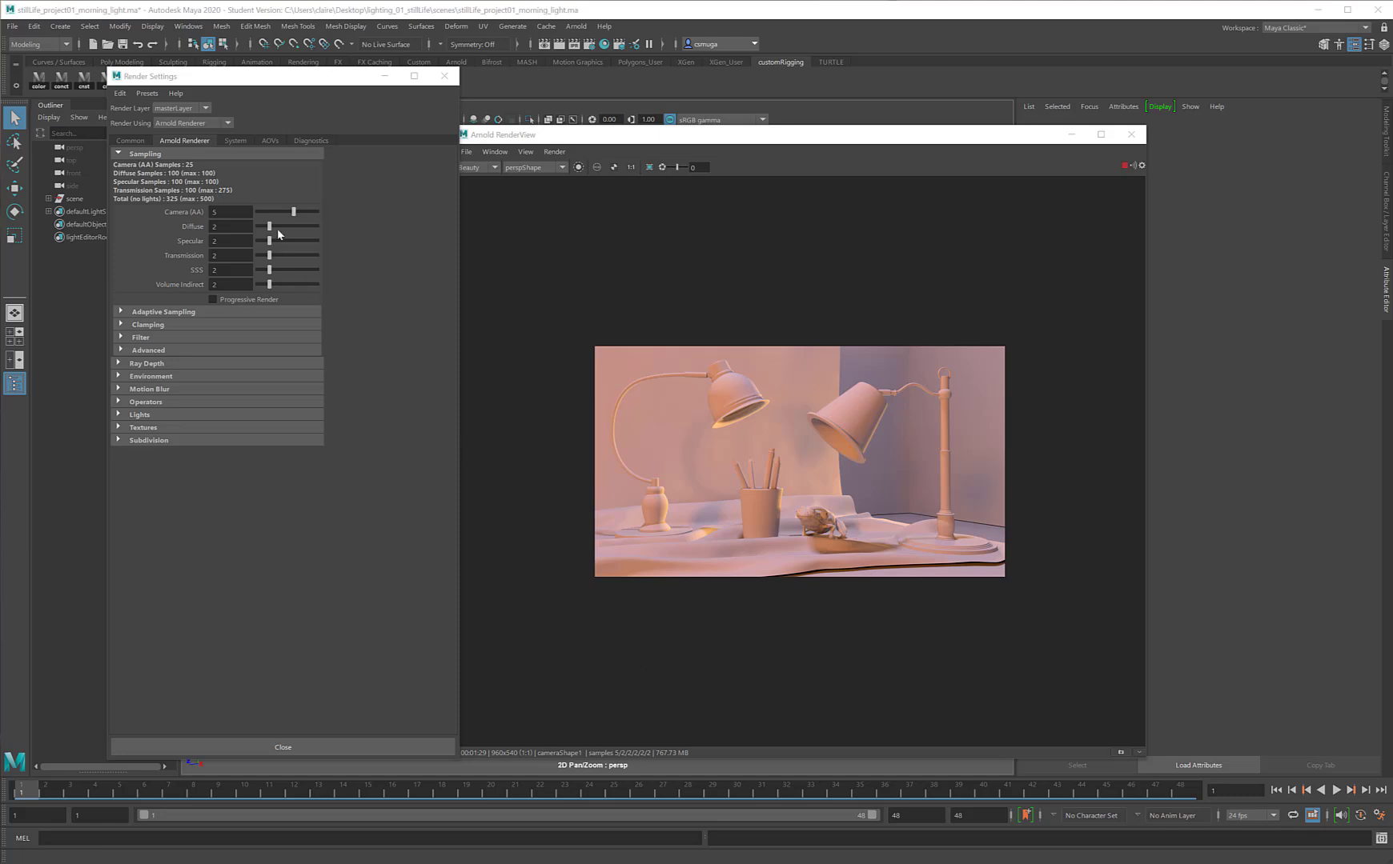
Step: Set the render output's file name prefix to morn_light in the common render settings
click(131, 141)
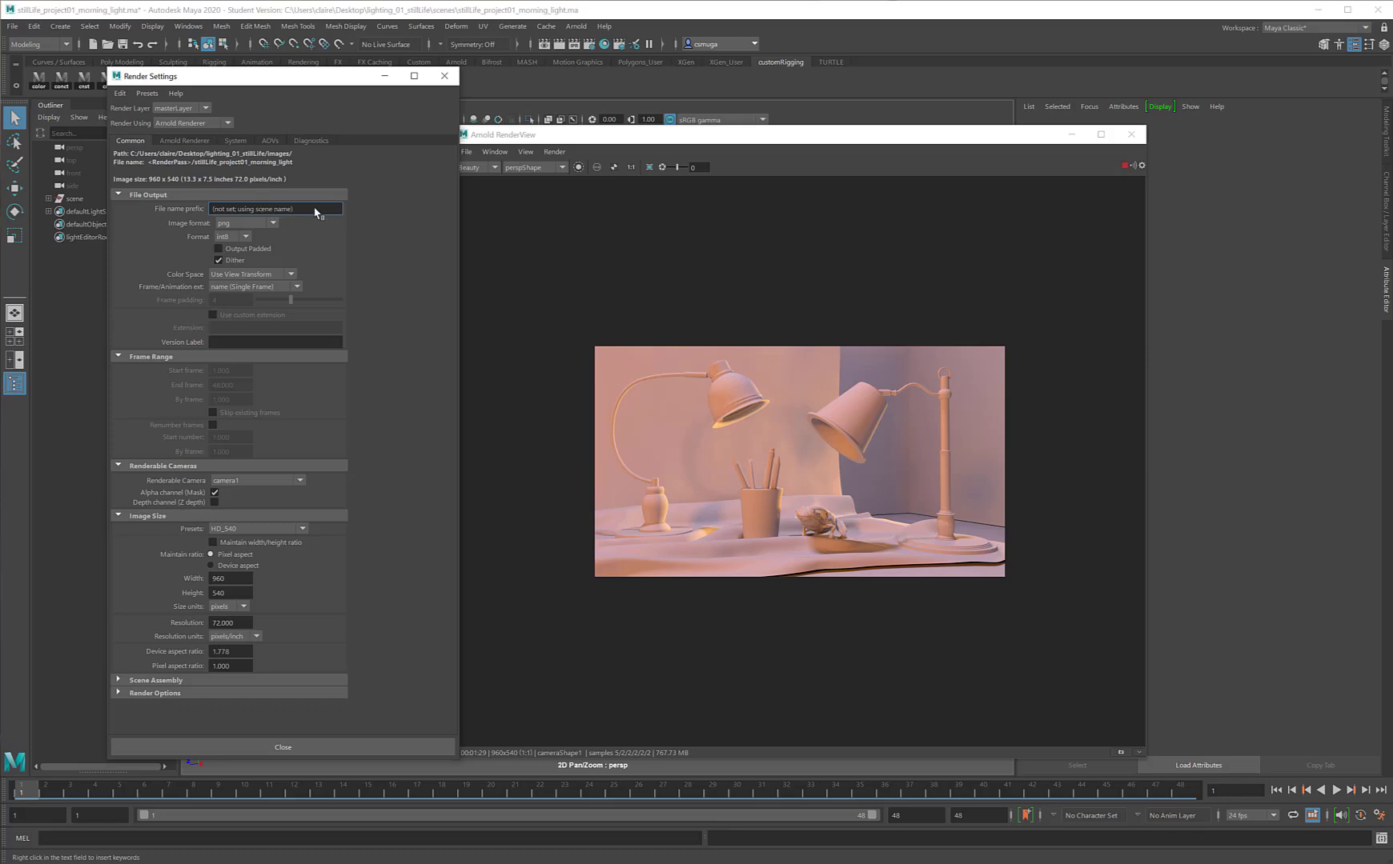
drag(316, 212, 157, 213)
text(mo)
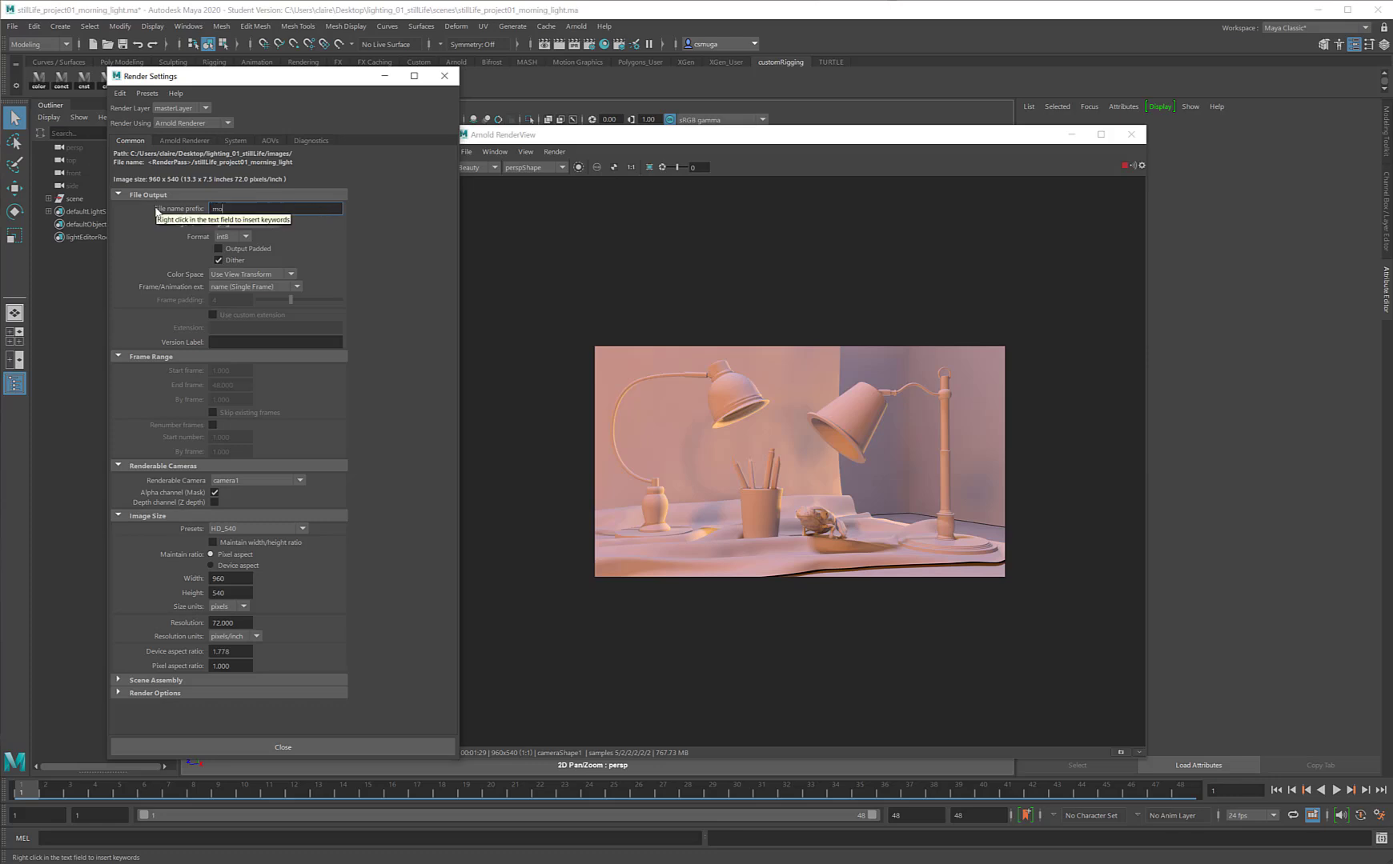
text(rn_light)
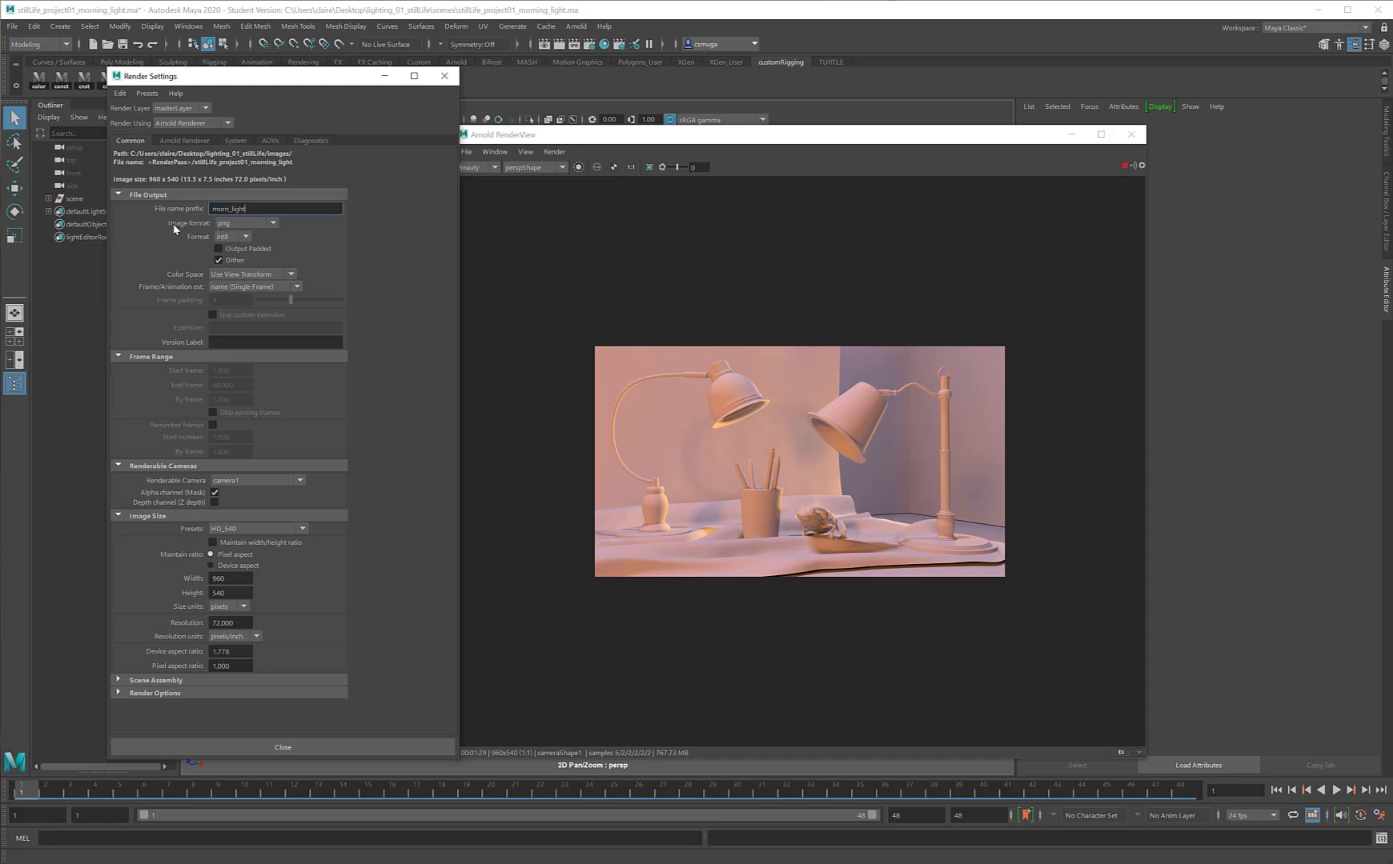
Step: Try the exr image format for the render output and return it to png
click(264, 227)
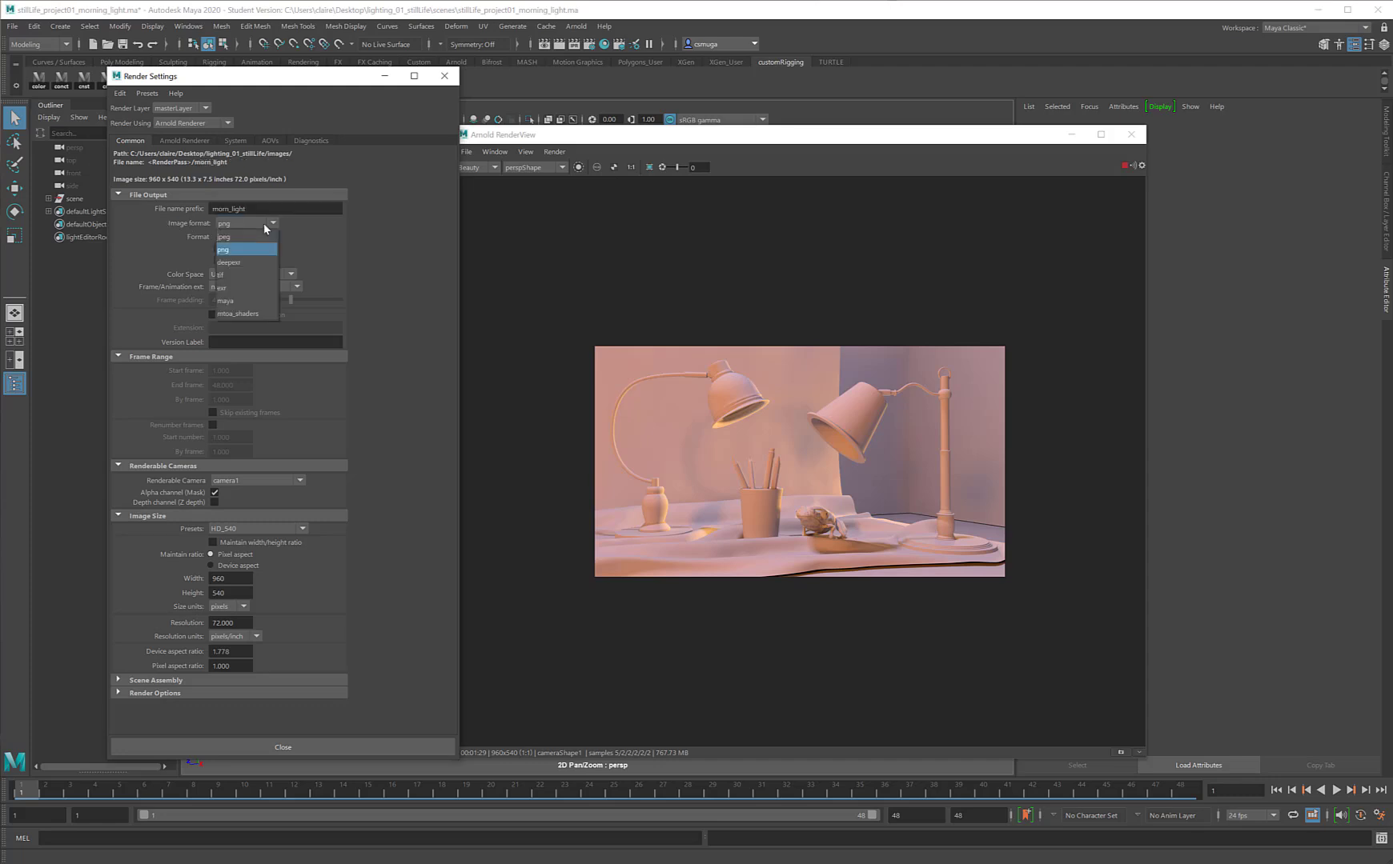
click(259, 287)
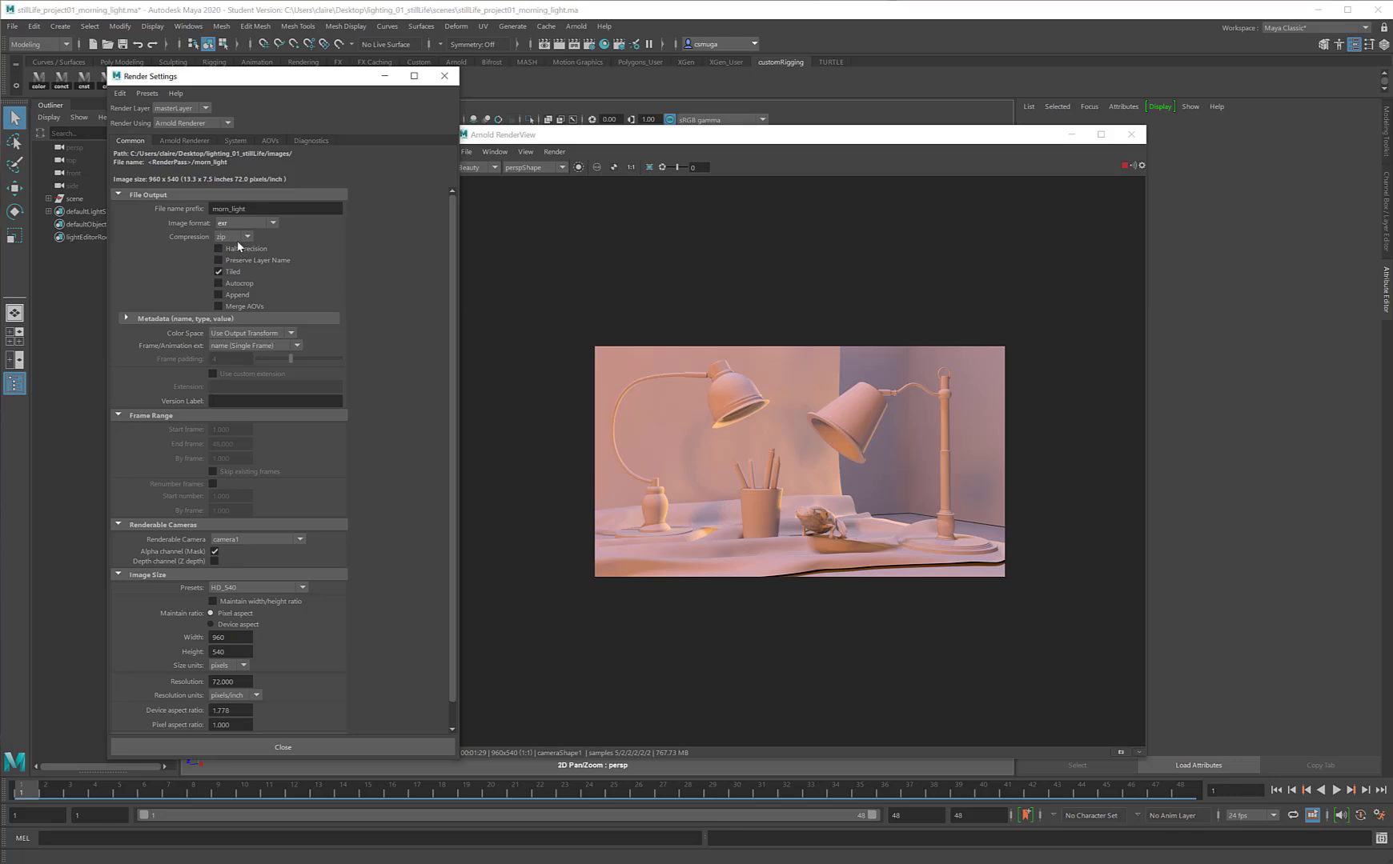
click(248, 222)
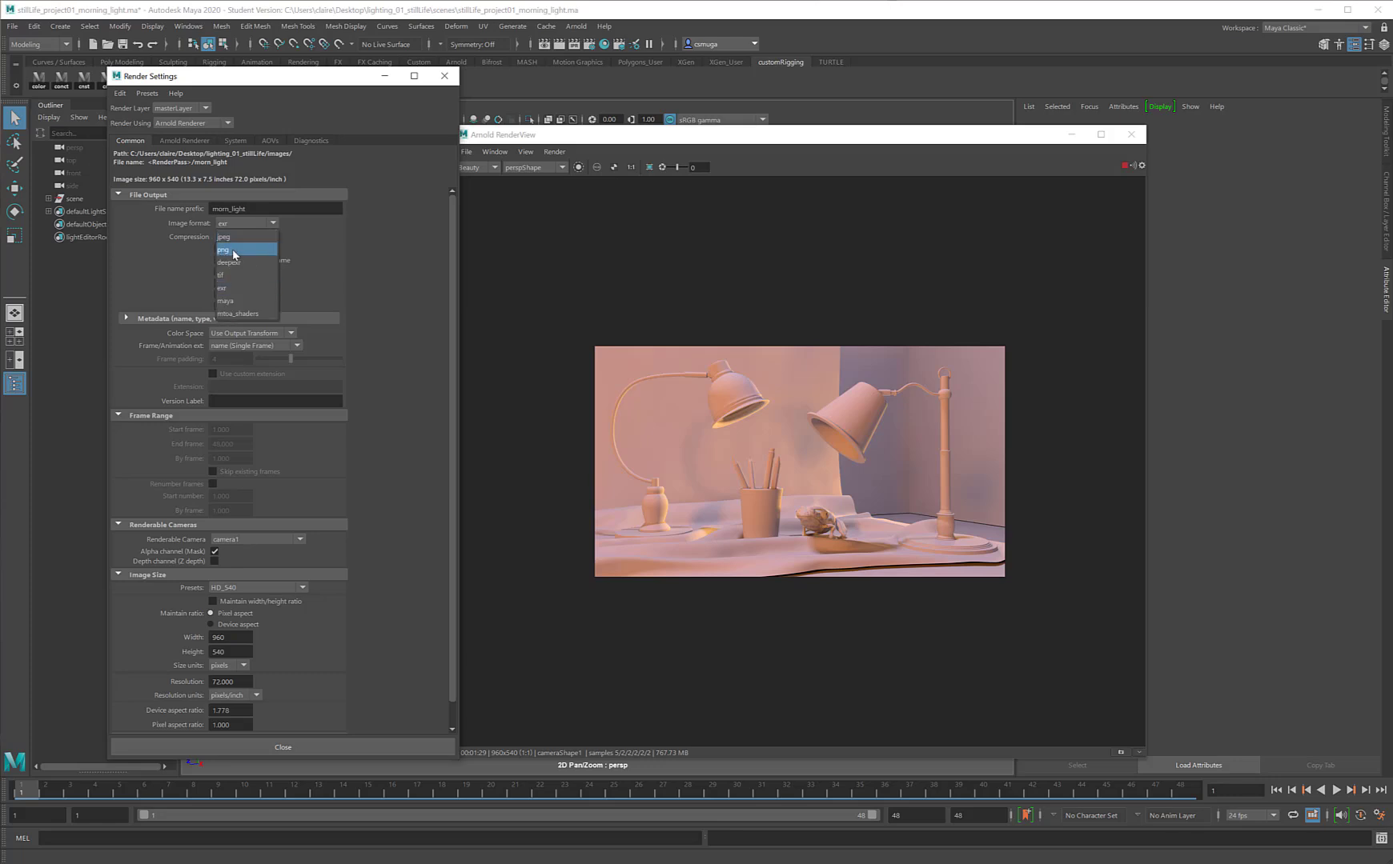
click(240, 253)
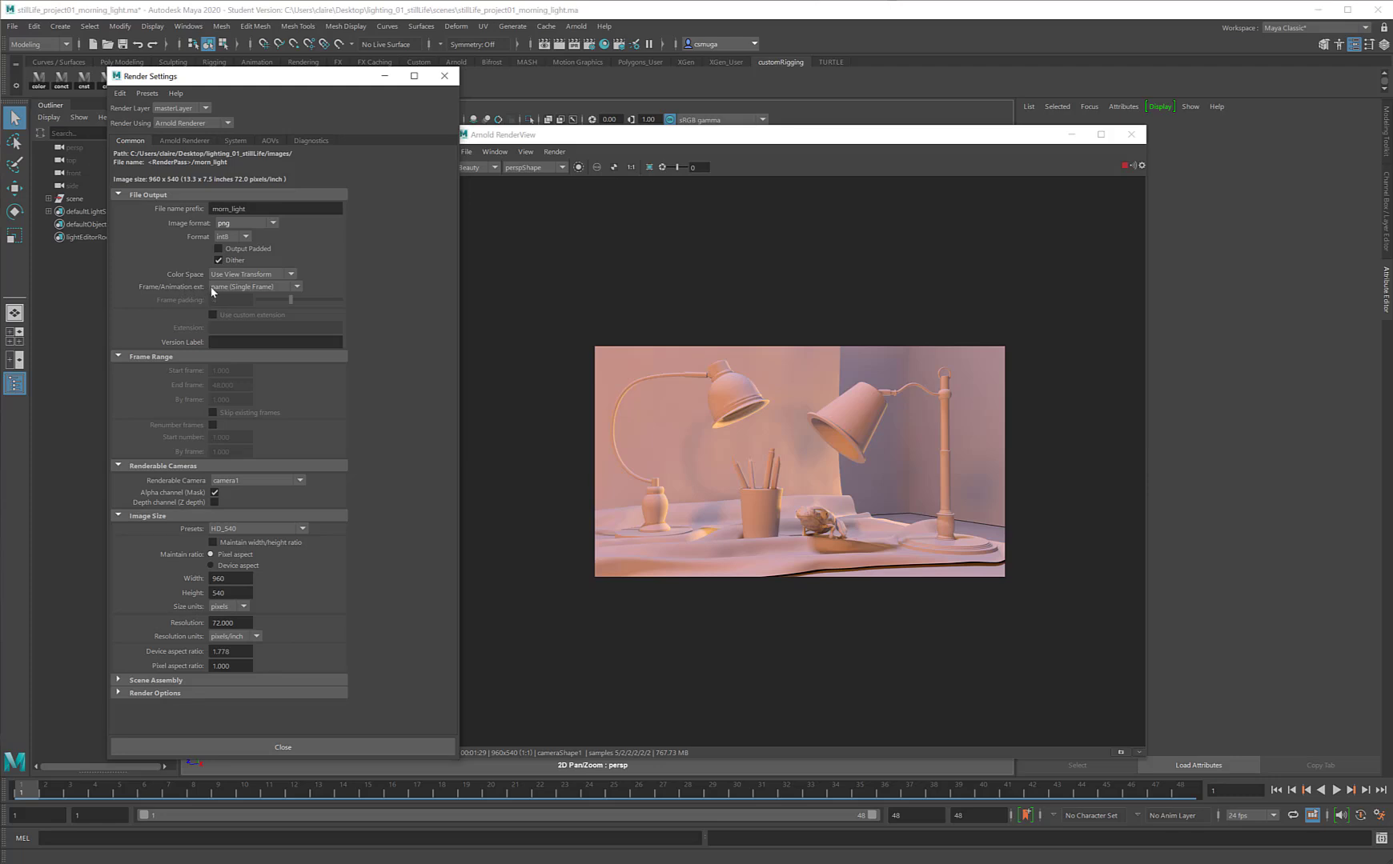
Step: Set the frame/animation extension to name.#.ext with a frame padding of 4
click(269, 287)
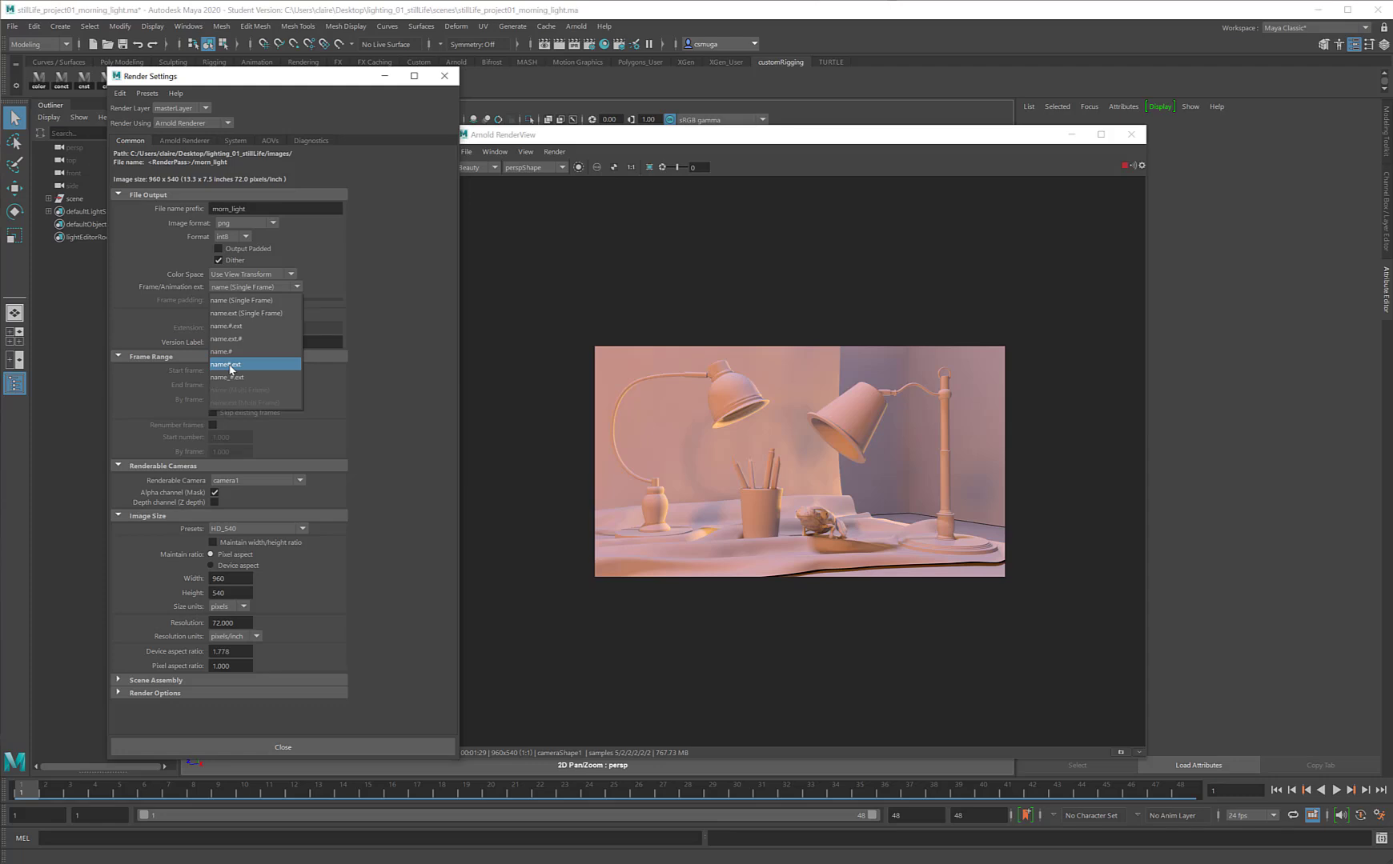
click(239, 327)
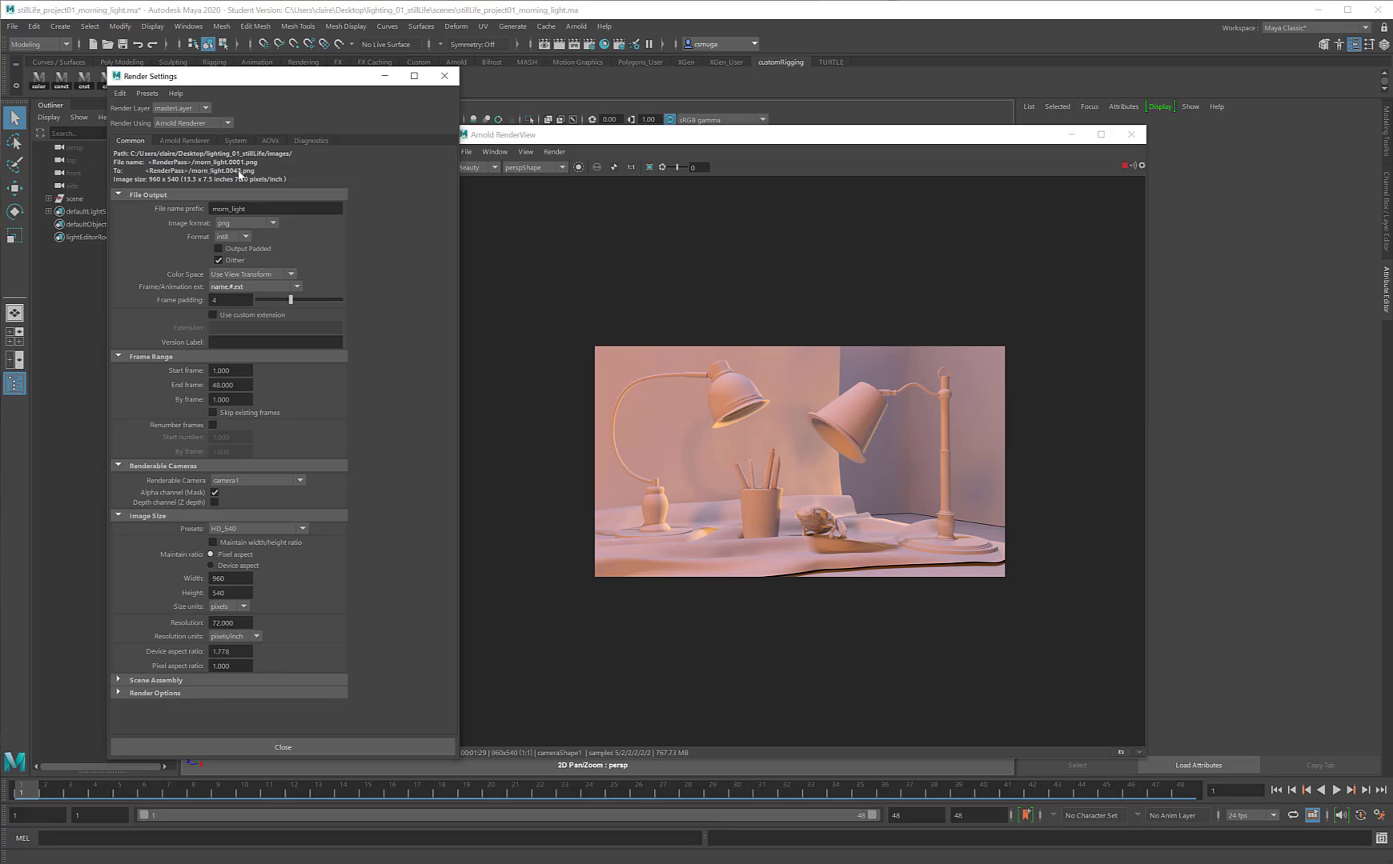
click(236, 301)
text(2)
key(Tab)
click(226, 300)
text(4)
key(Tab)
Step: Choose camera1 as the renderable camera and HD_540 as the image size preset
click(233, 481)
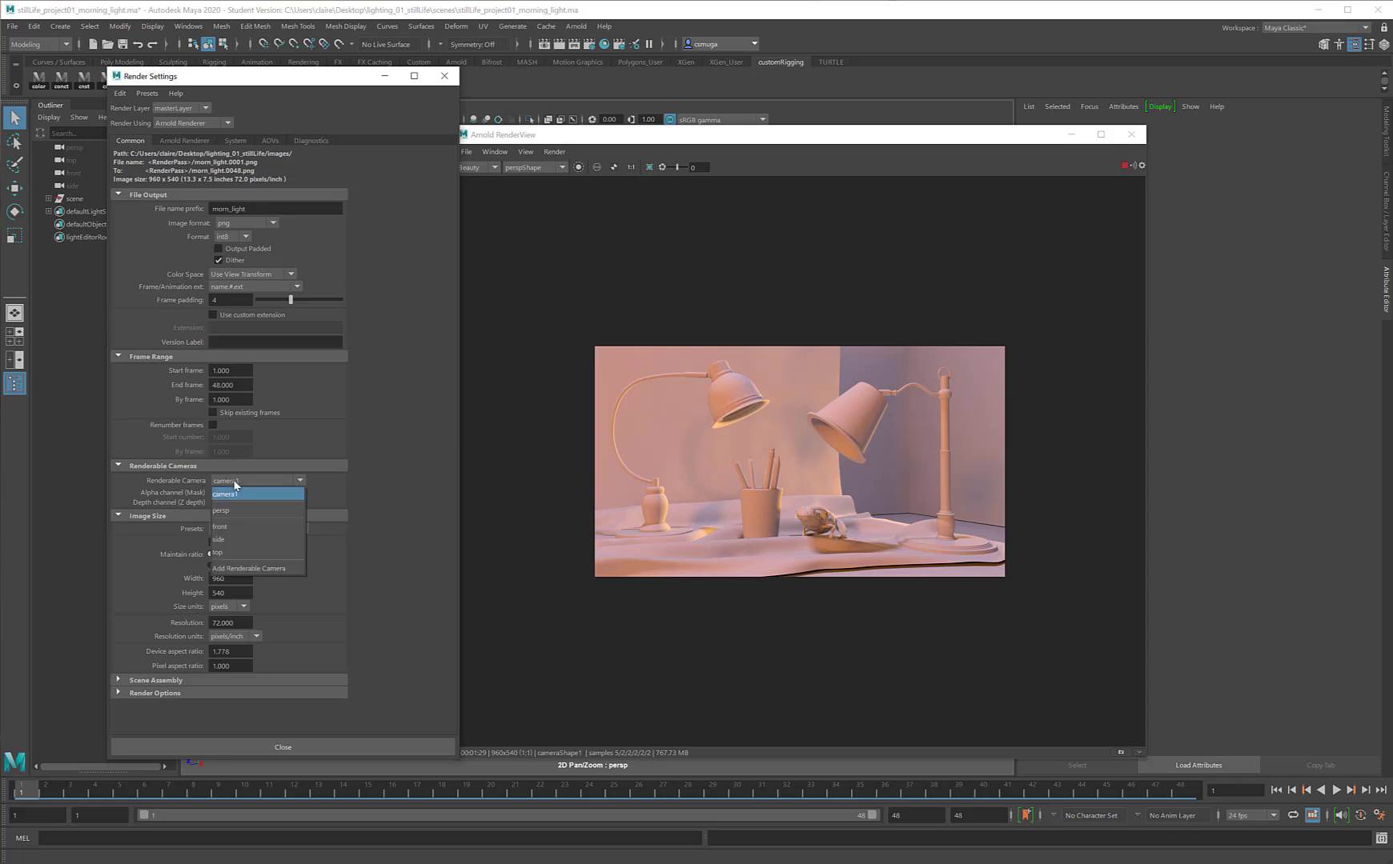
click(235, 495)
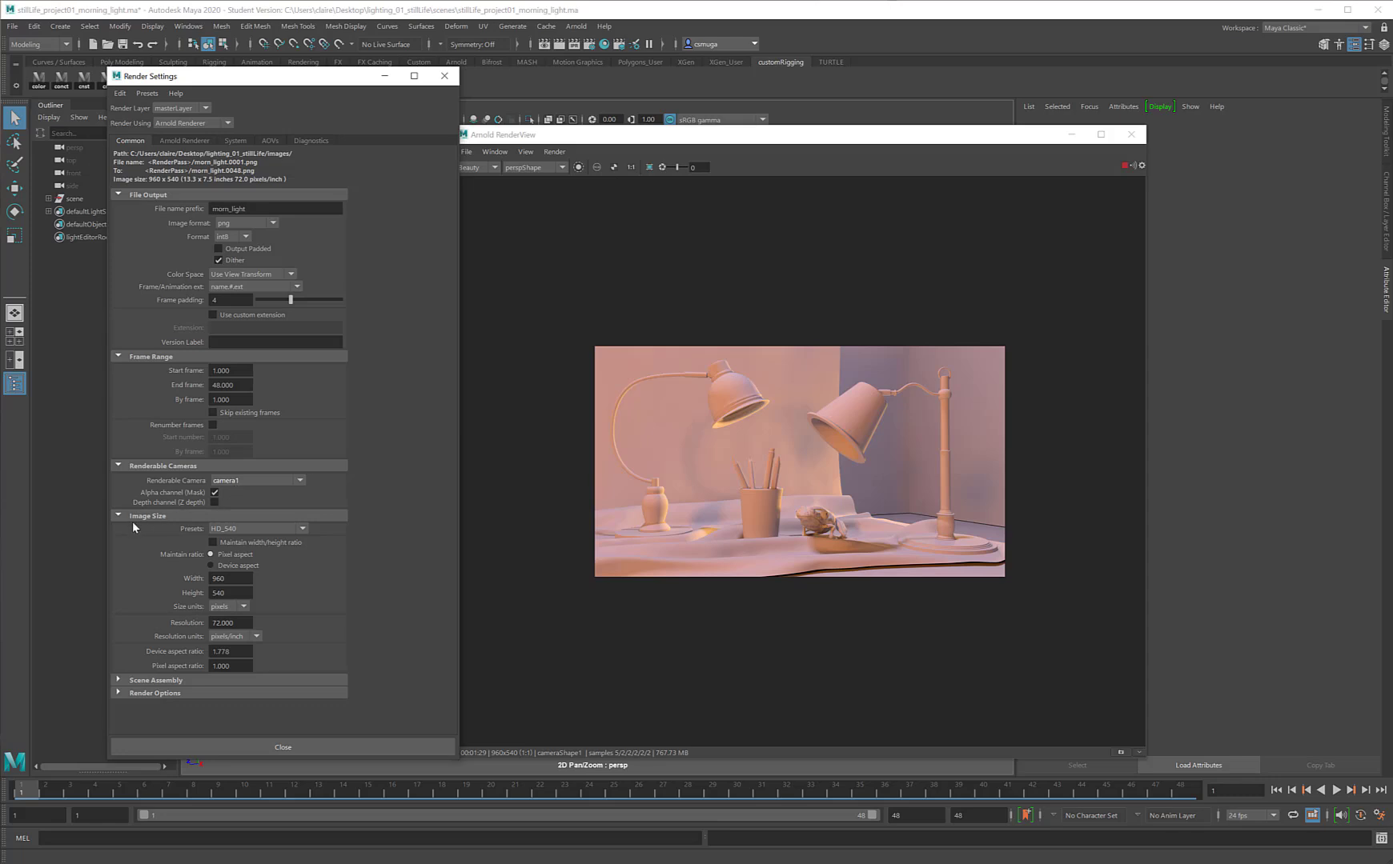
click(230, 531)
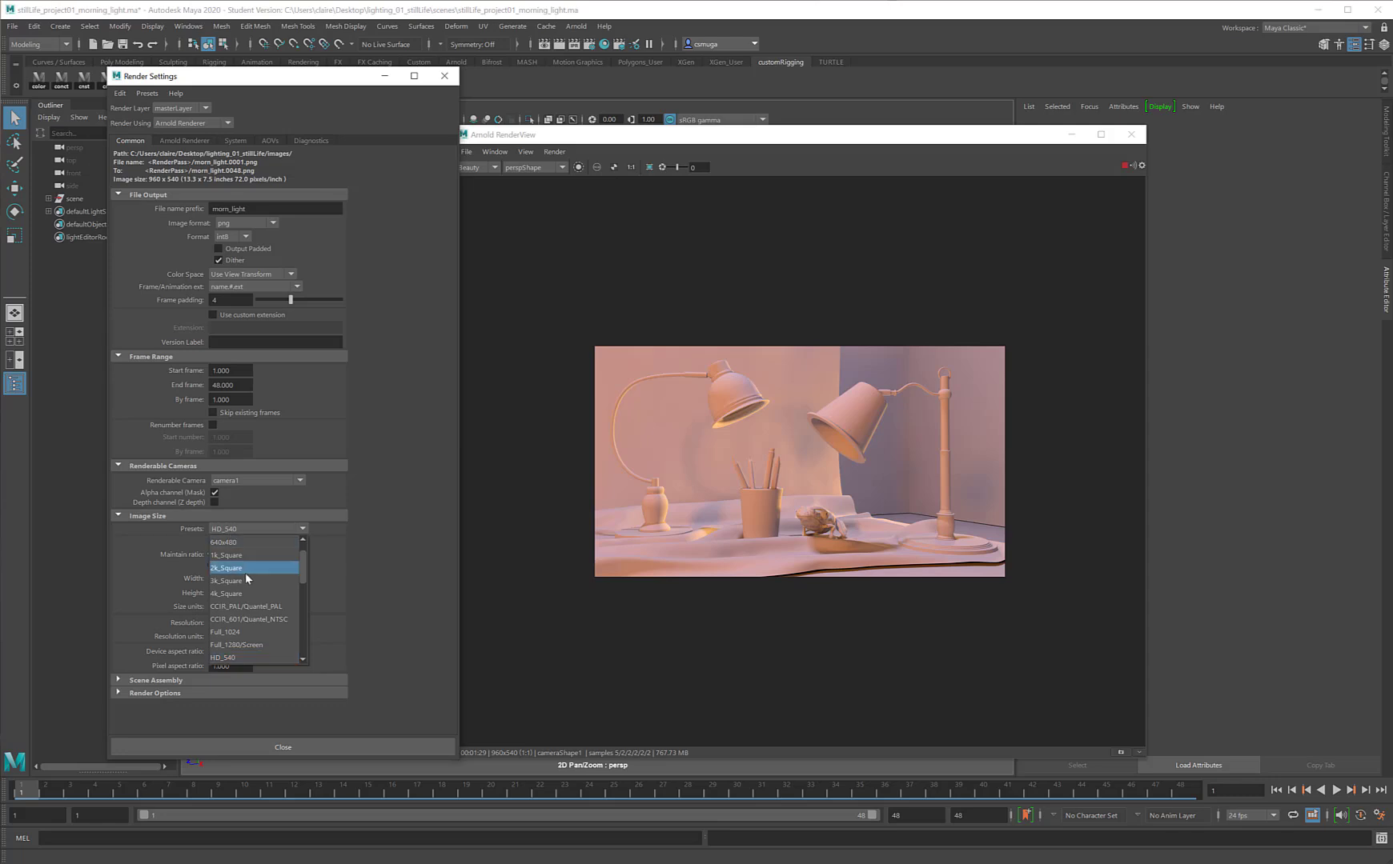
scroll(245, 573, down, 2)
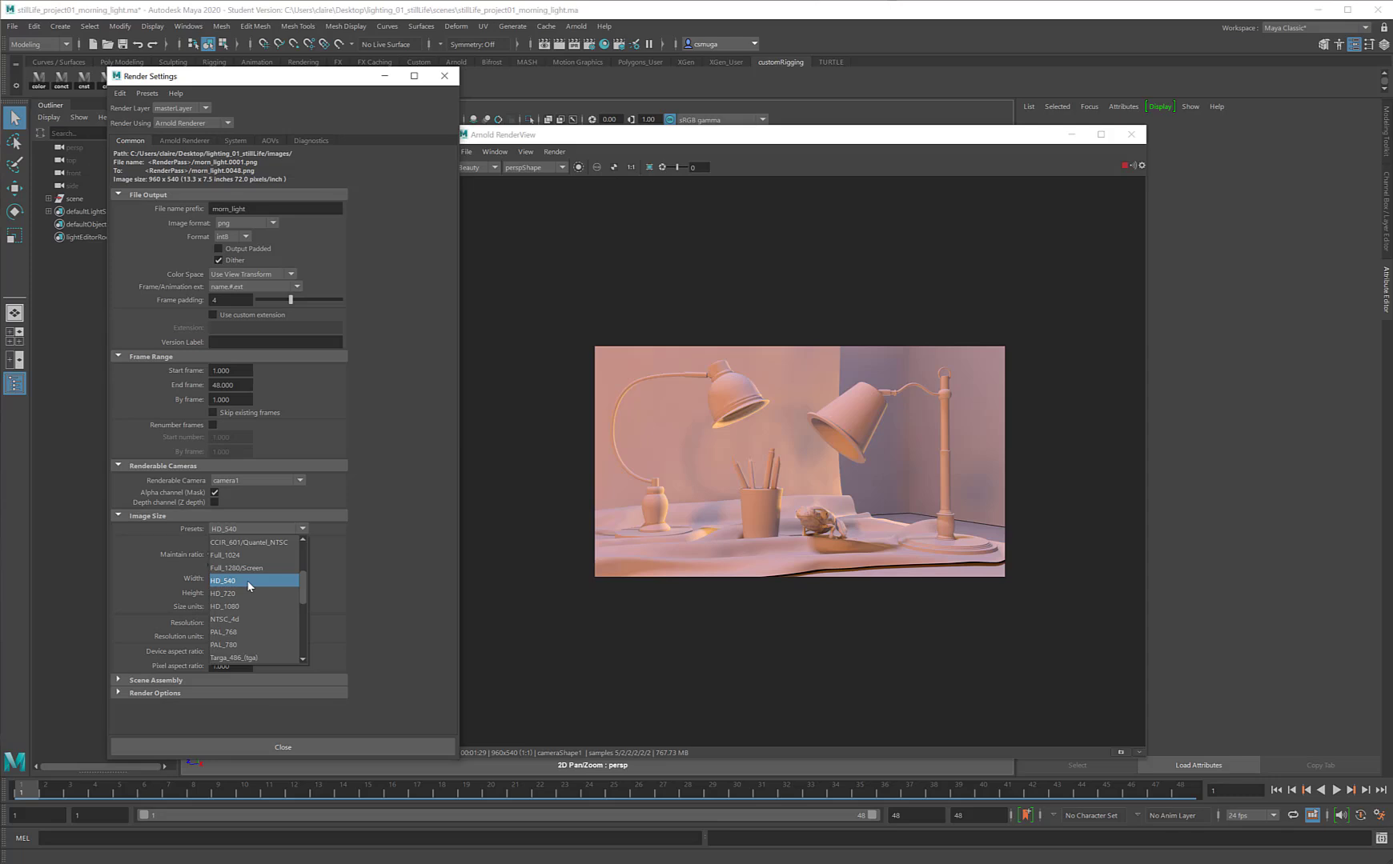
click(249, 581)
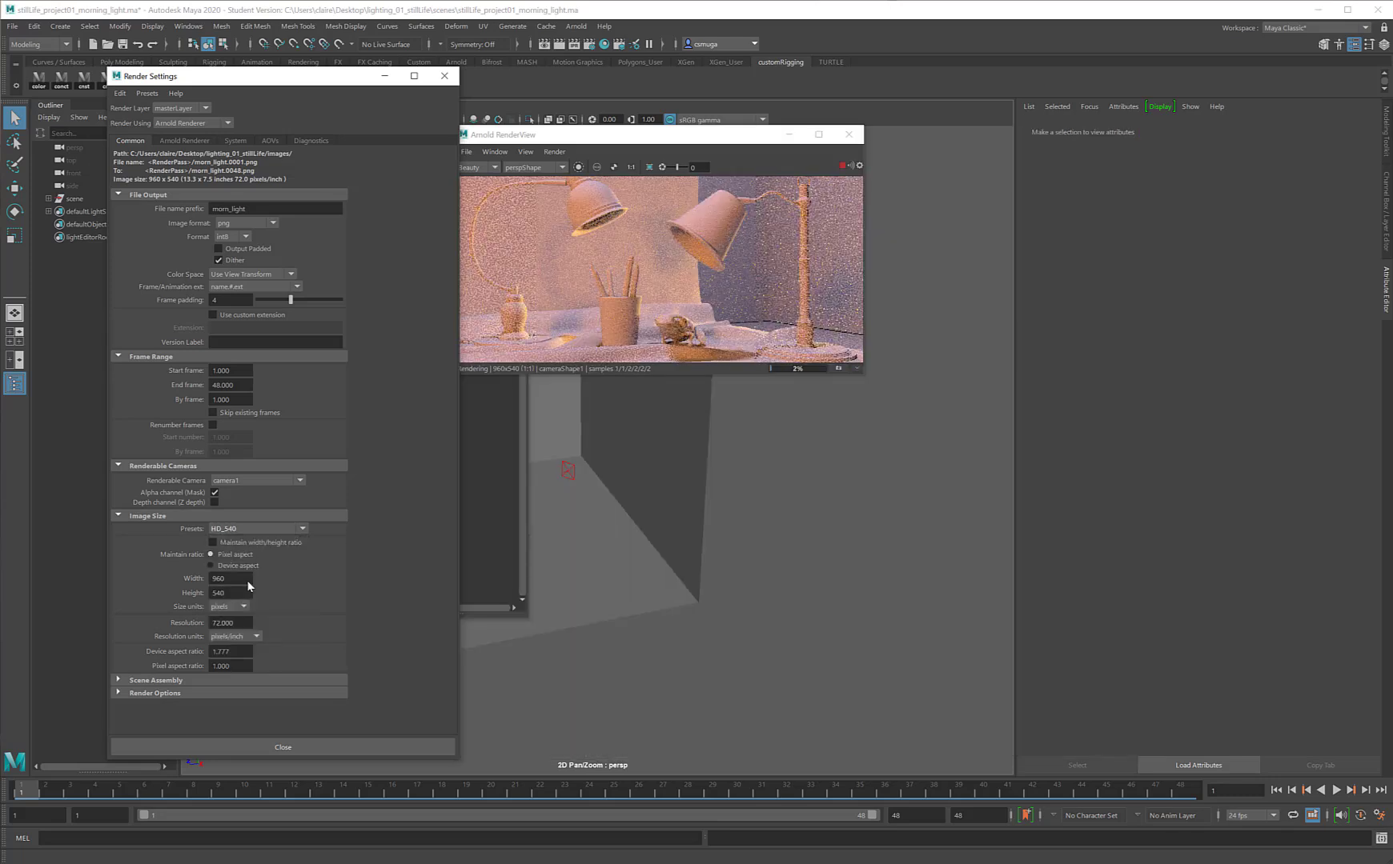
Step: Close the Arnold RenderView and check the Arnold sampling settings and active AOVs, returning to the common render settings
click(848, 134)
click(176, 142)
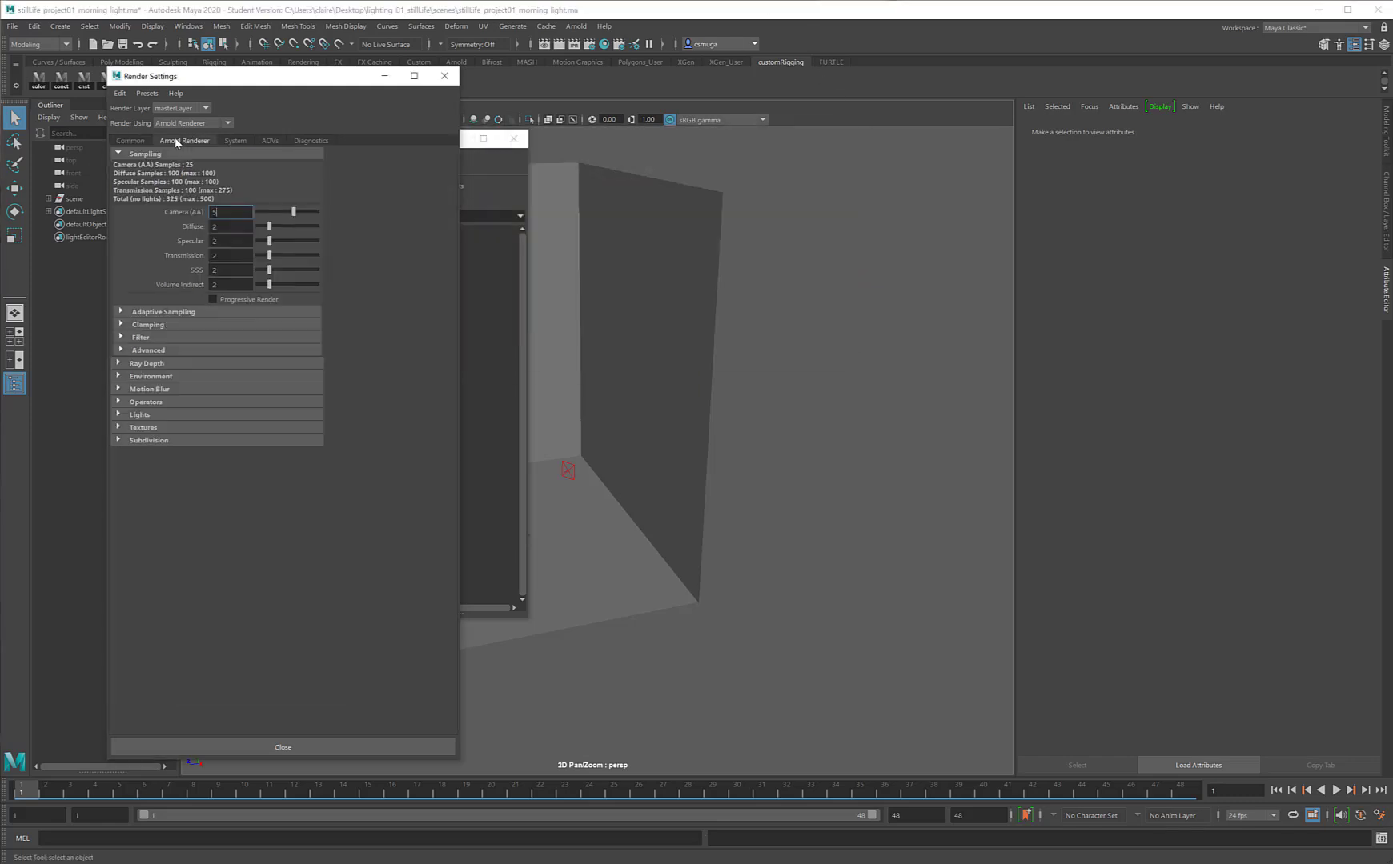
click(271, 139)
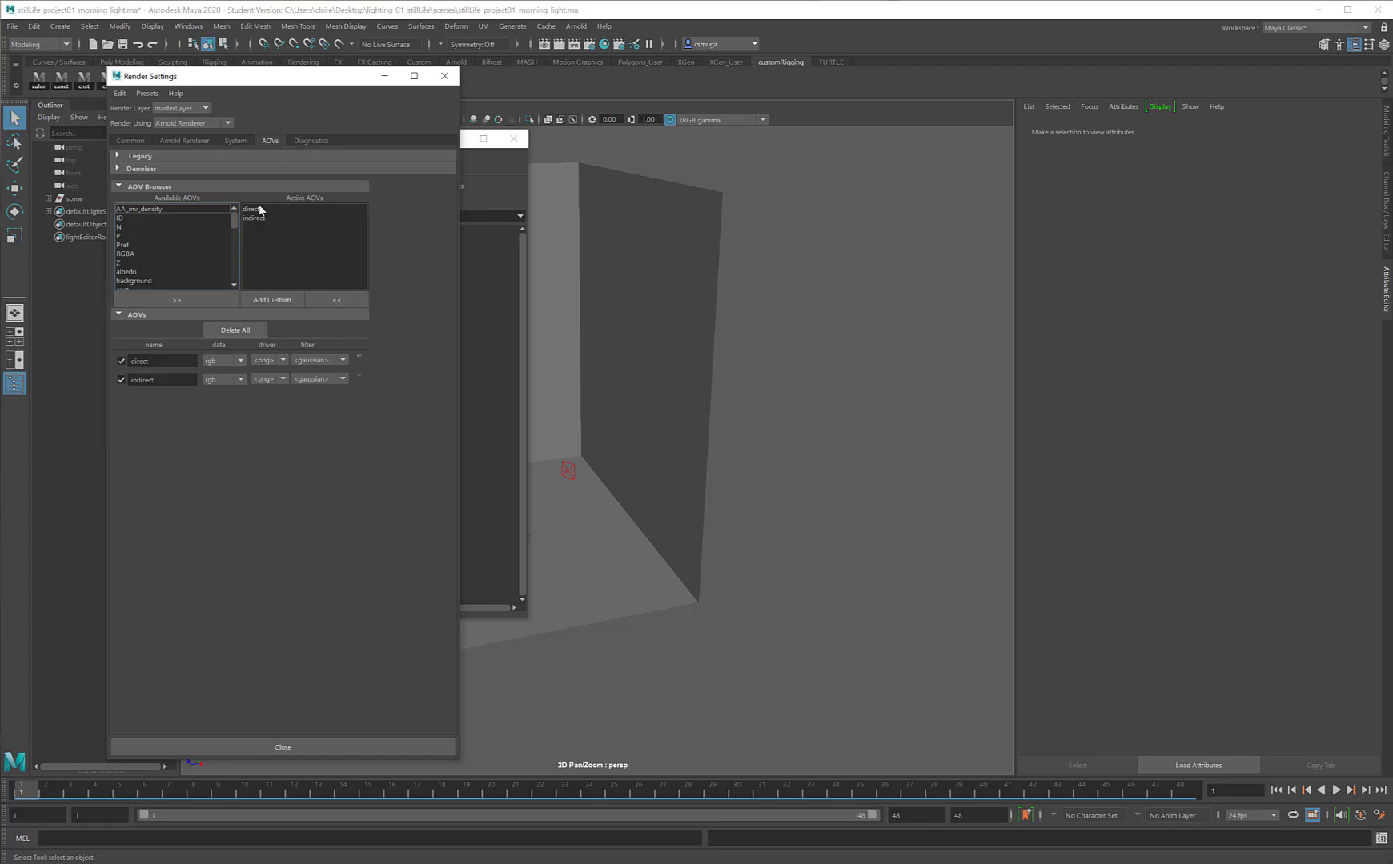
click(131, 141)
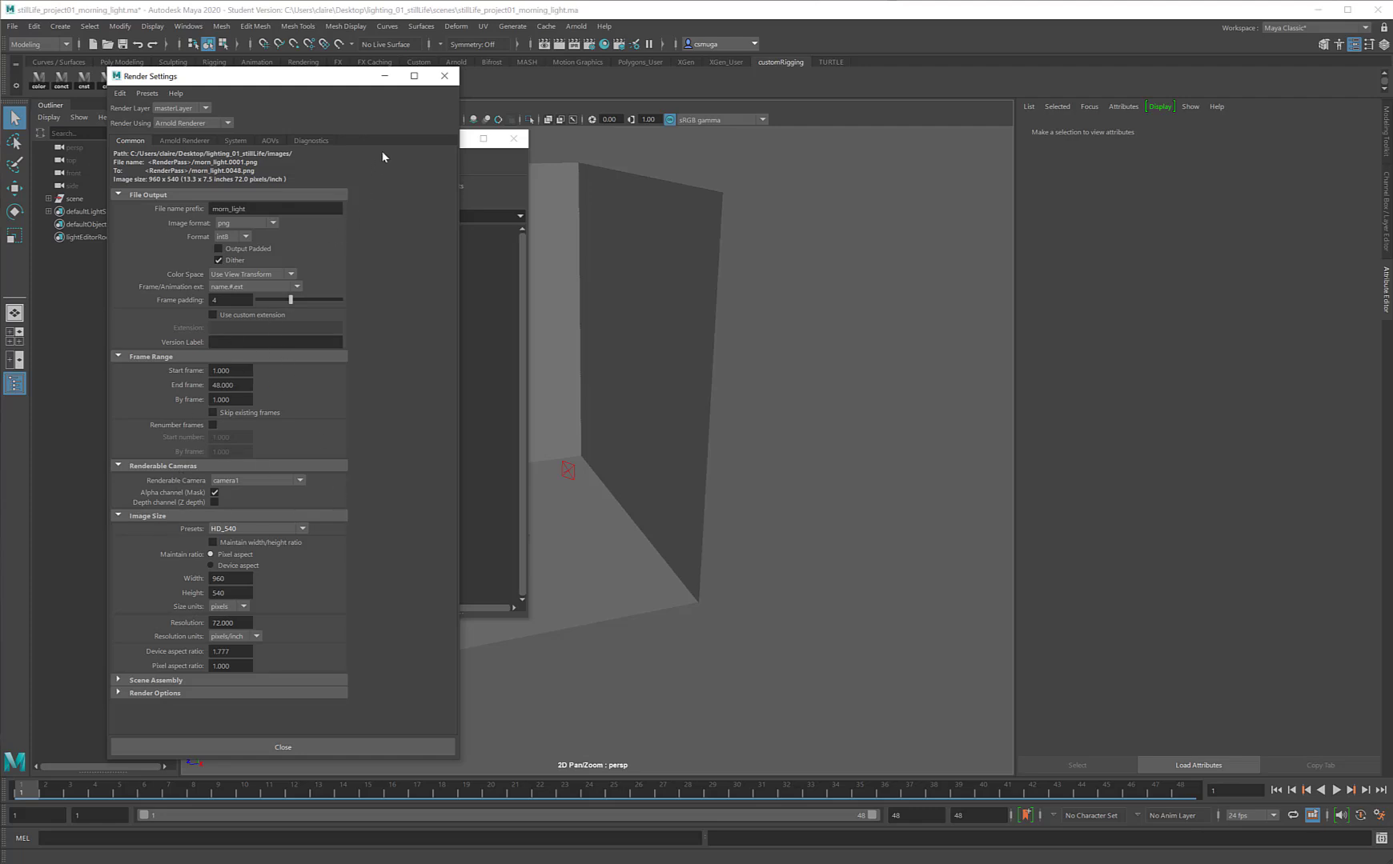
Step: Close the Render Settings and Relationship Editor windows and open the Render Sequence options
click(443, 77)
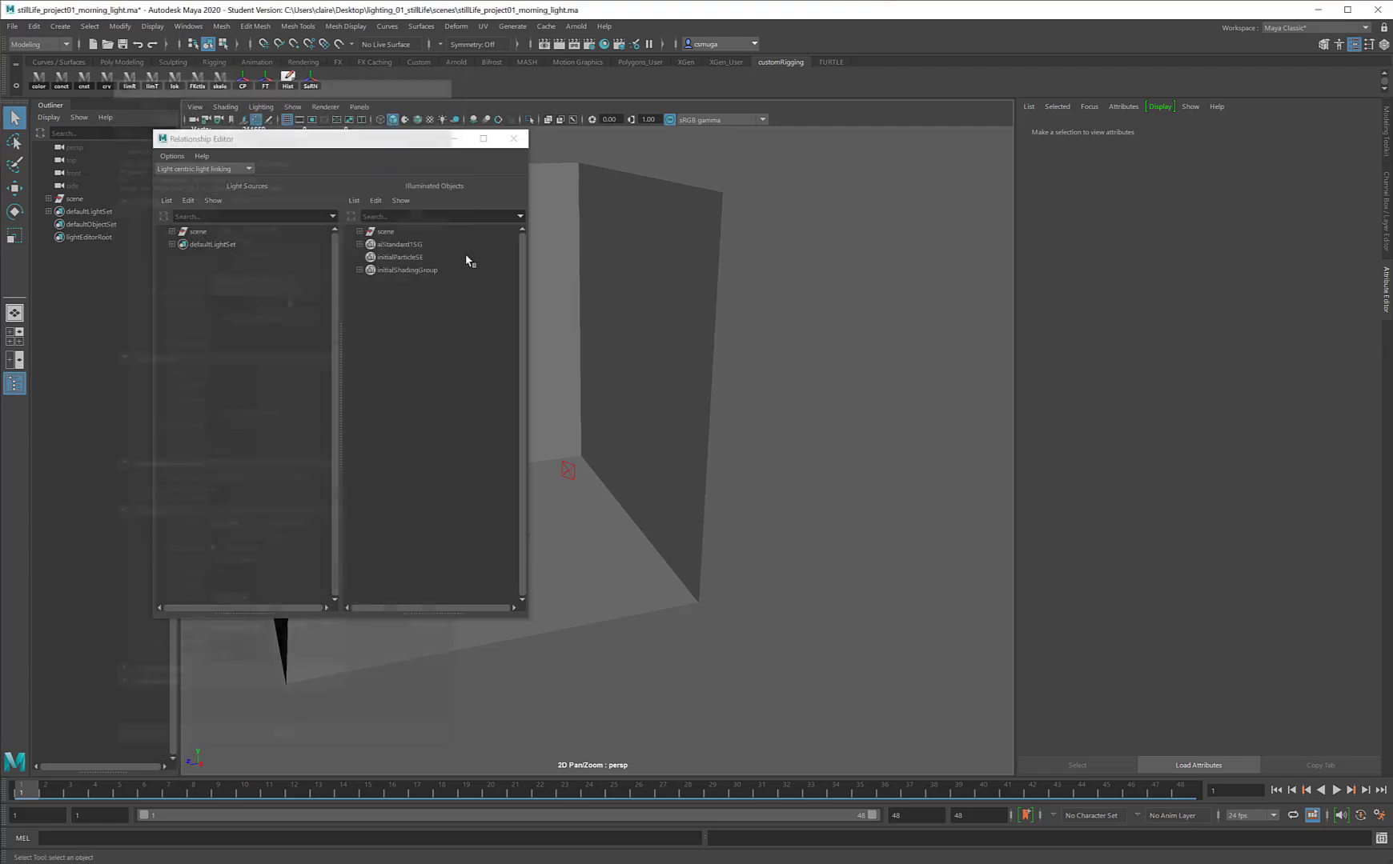
click(513, 139)
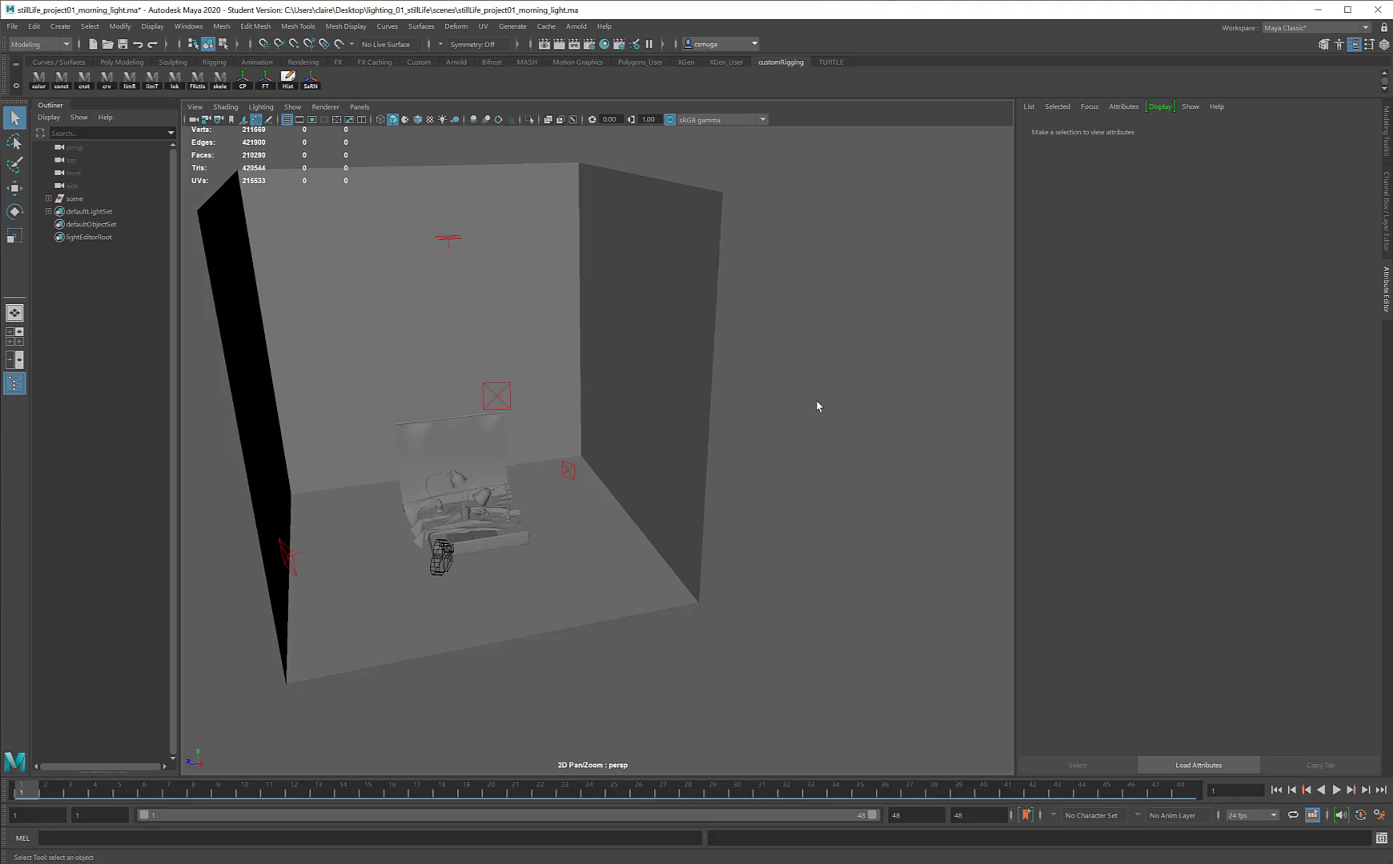
key(space)
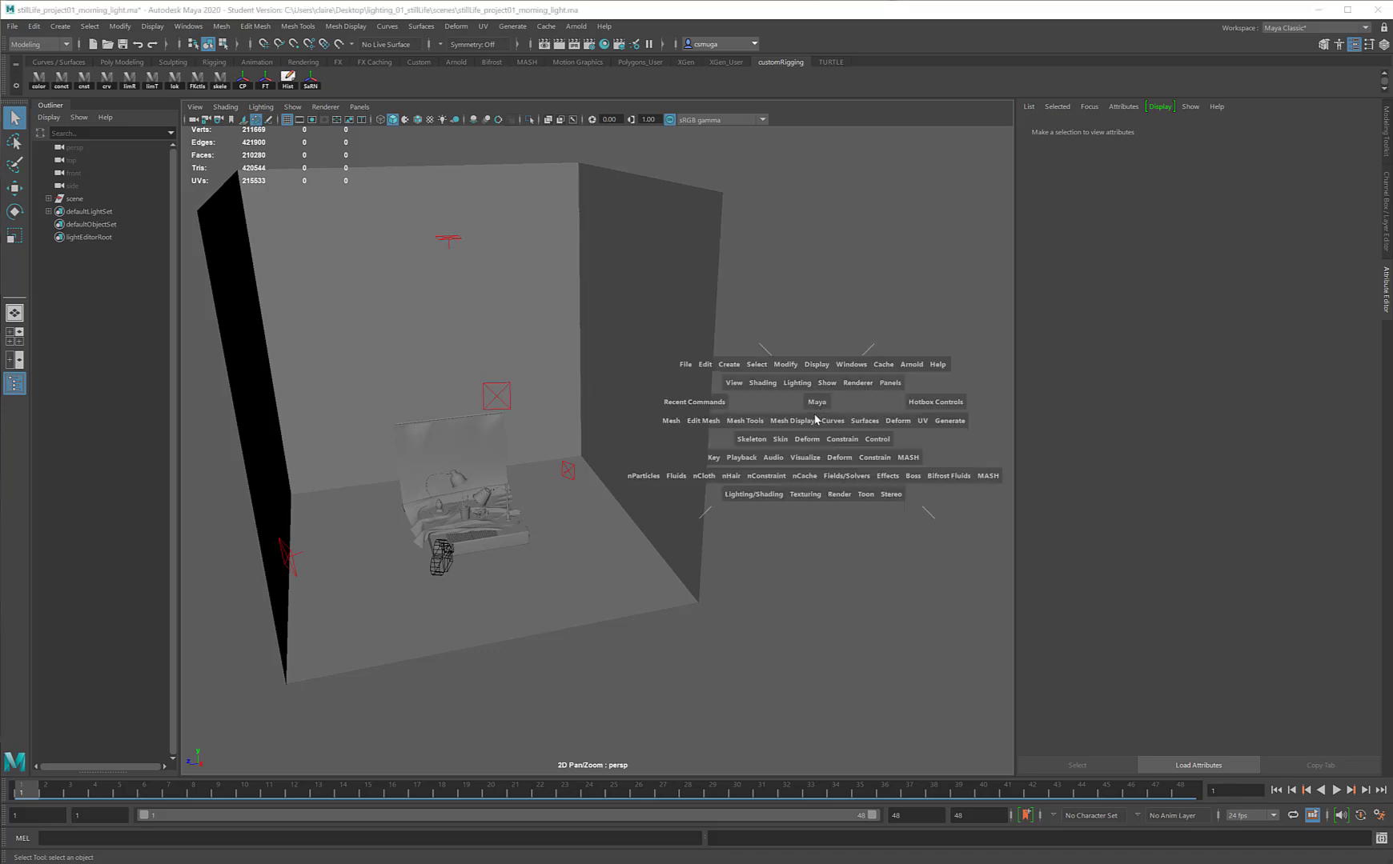
click(842, 496)
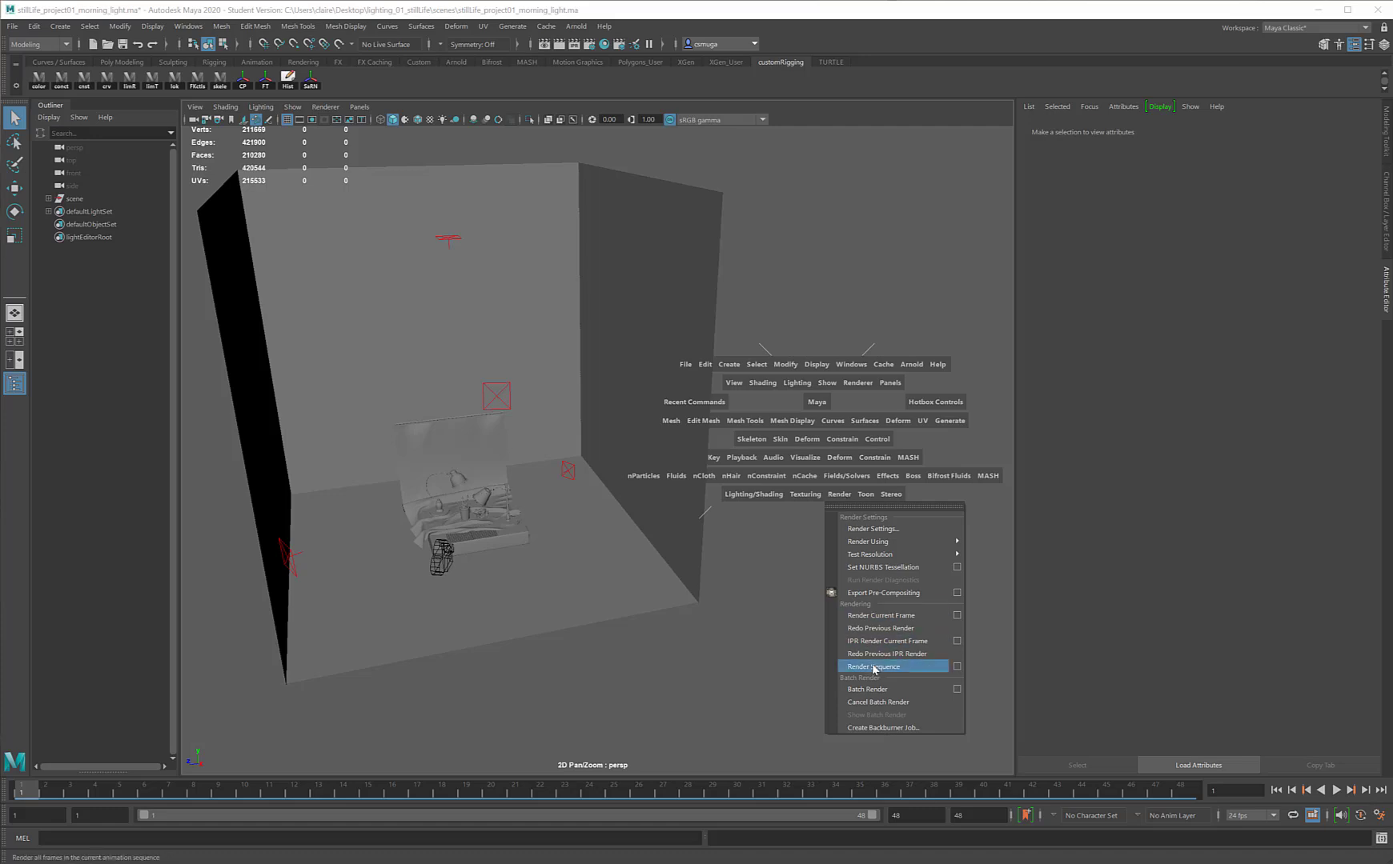
click(957, 667)
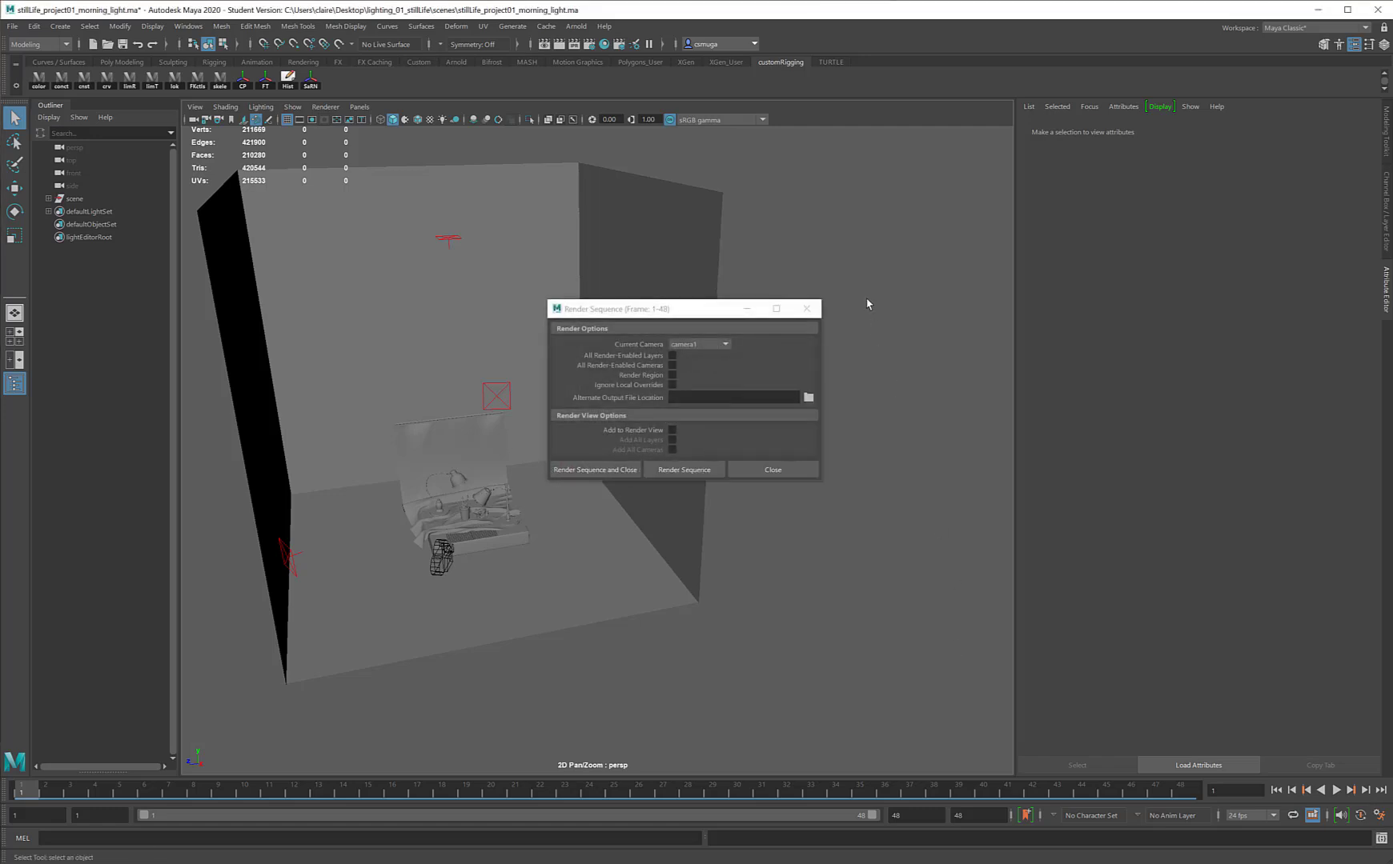
Step: Switch the menu set to Rendering and back to Modeling
click(35, 45)
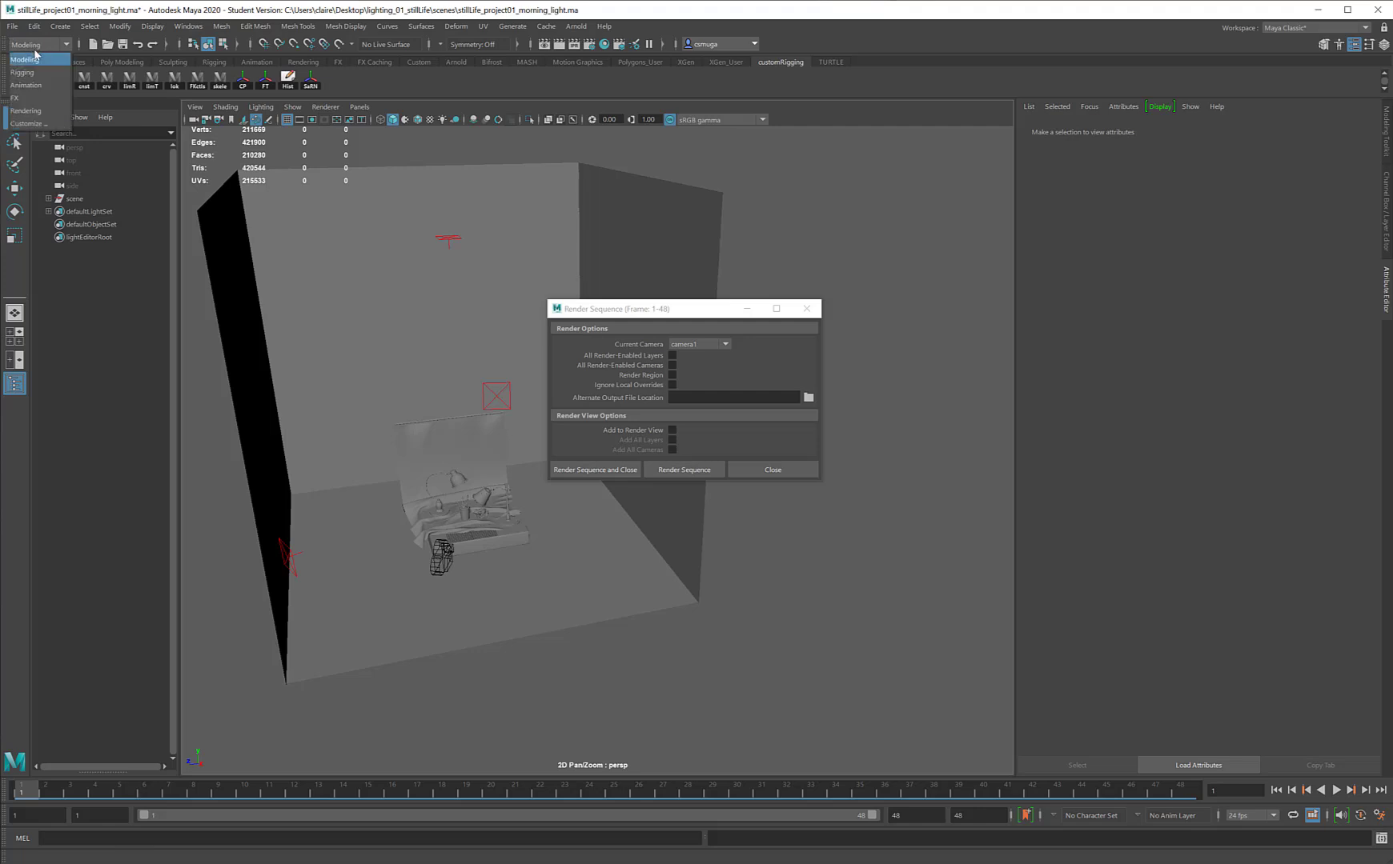
click(37, 111)
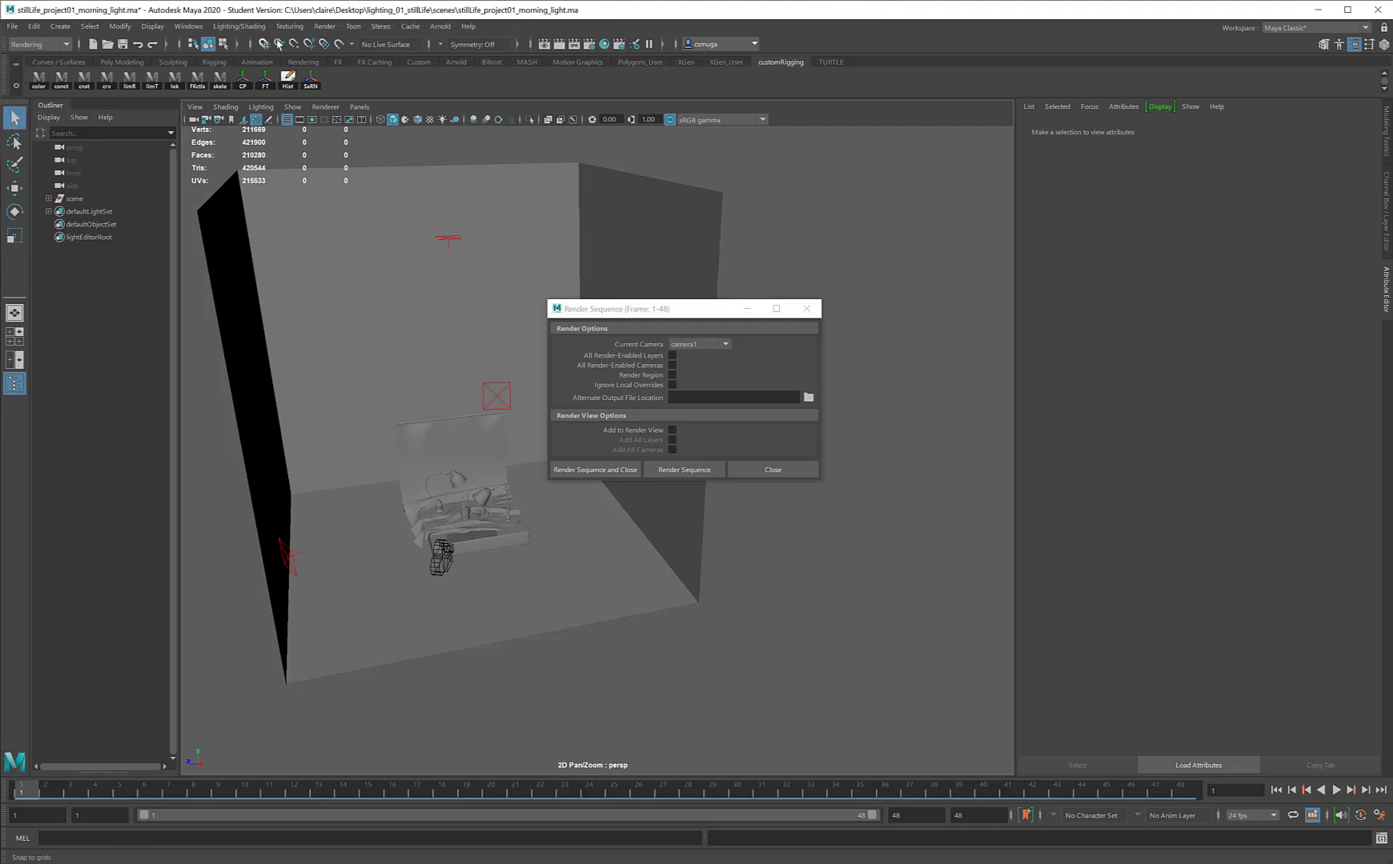
click(328, 27)
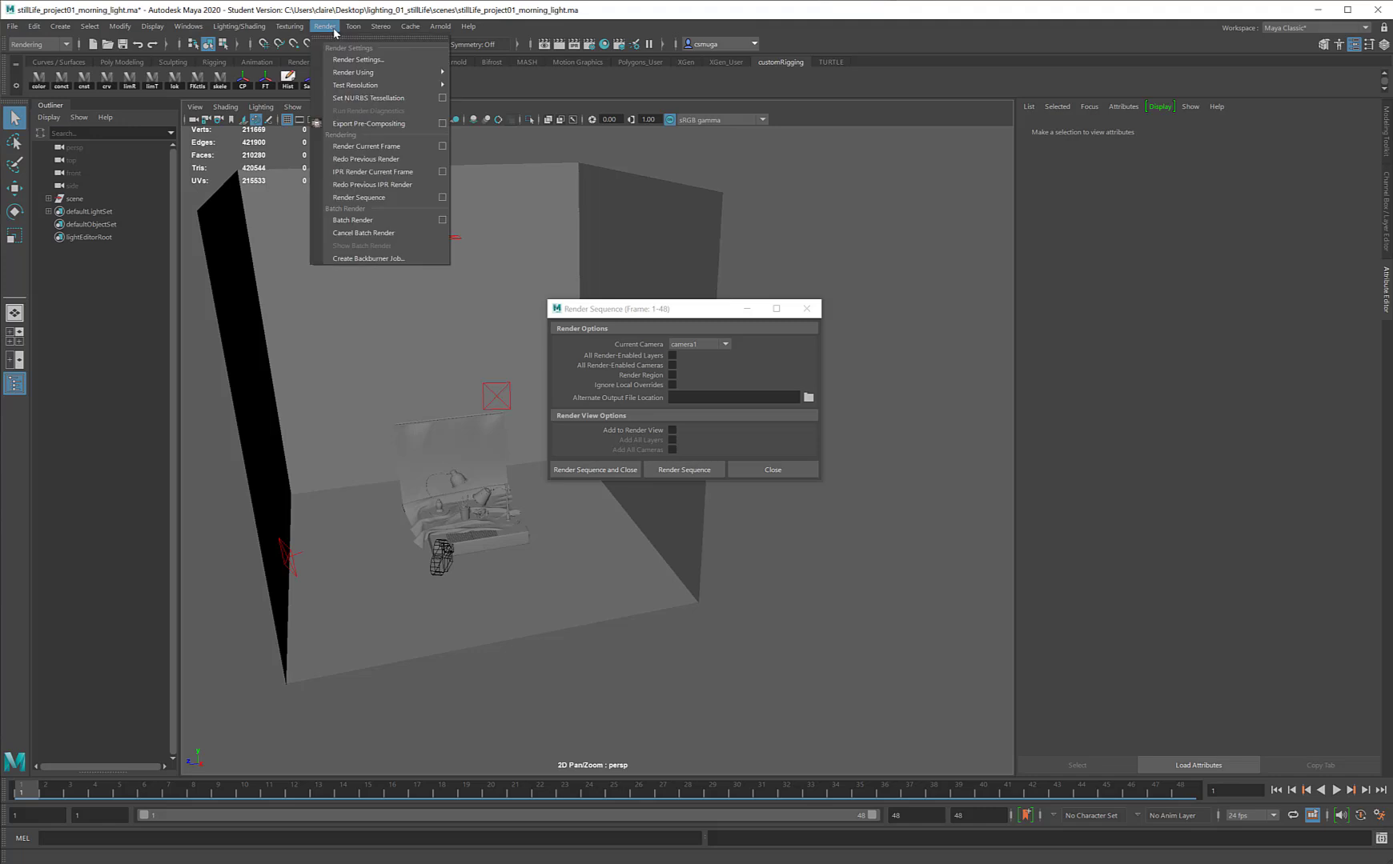
click(37, 45)
click(28, 59)
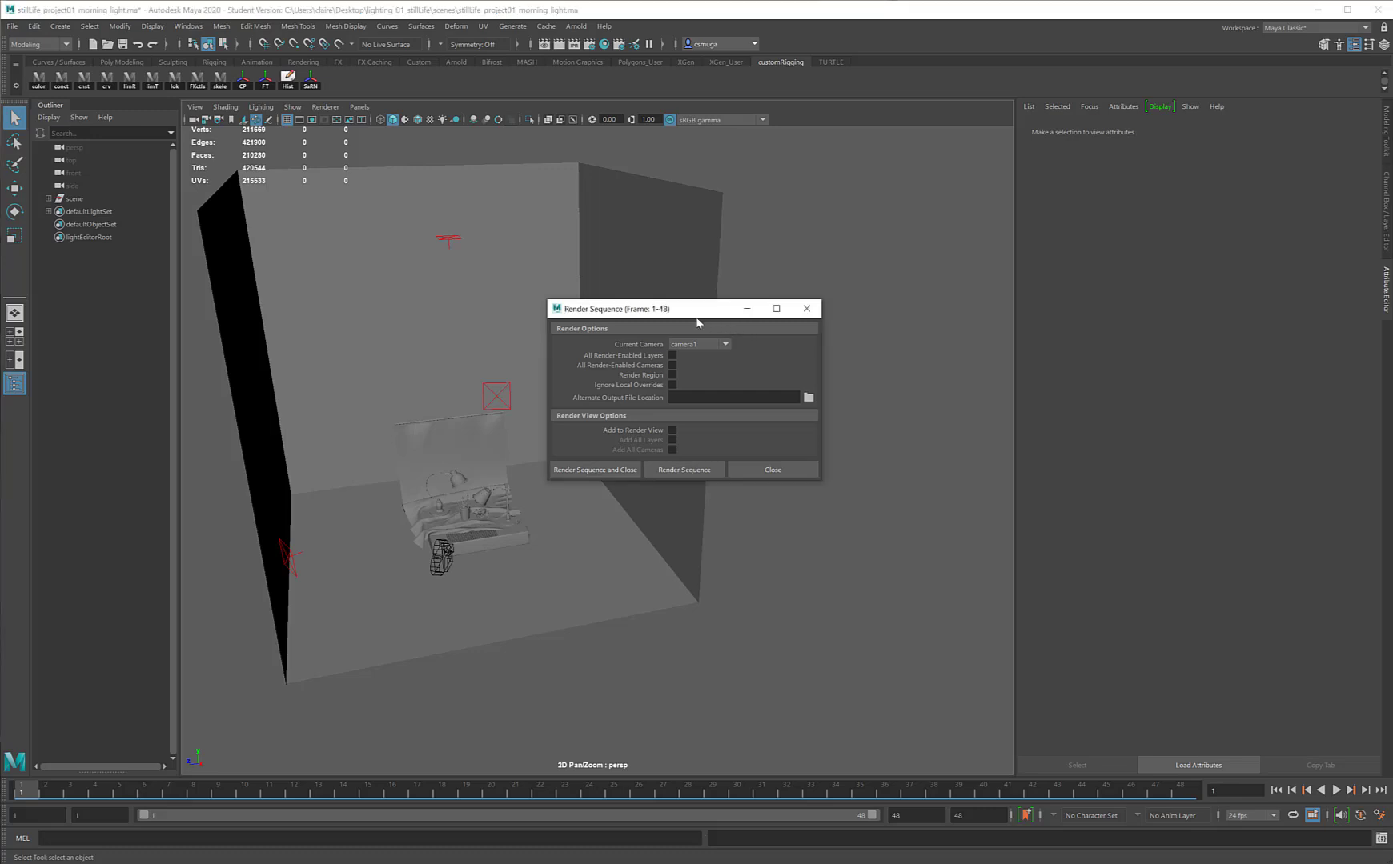
drag(703, 318, 800, 407)
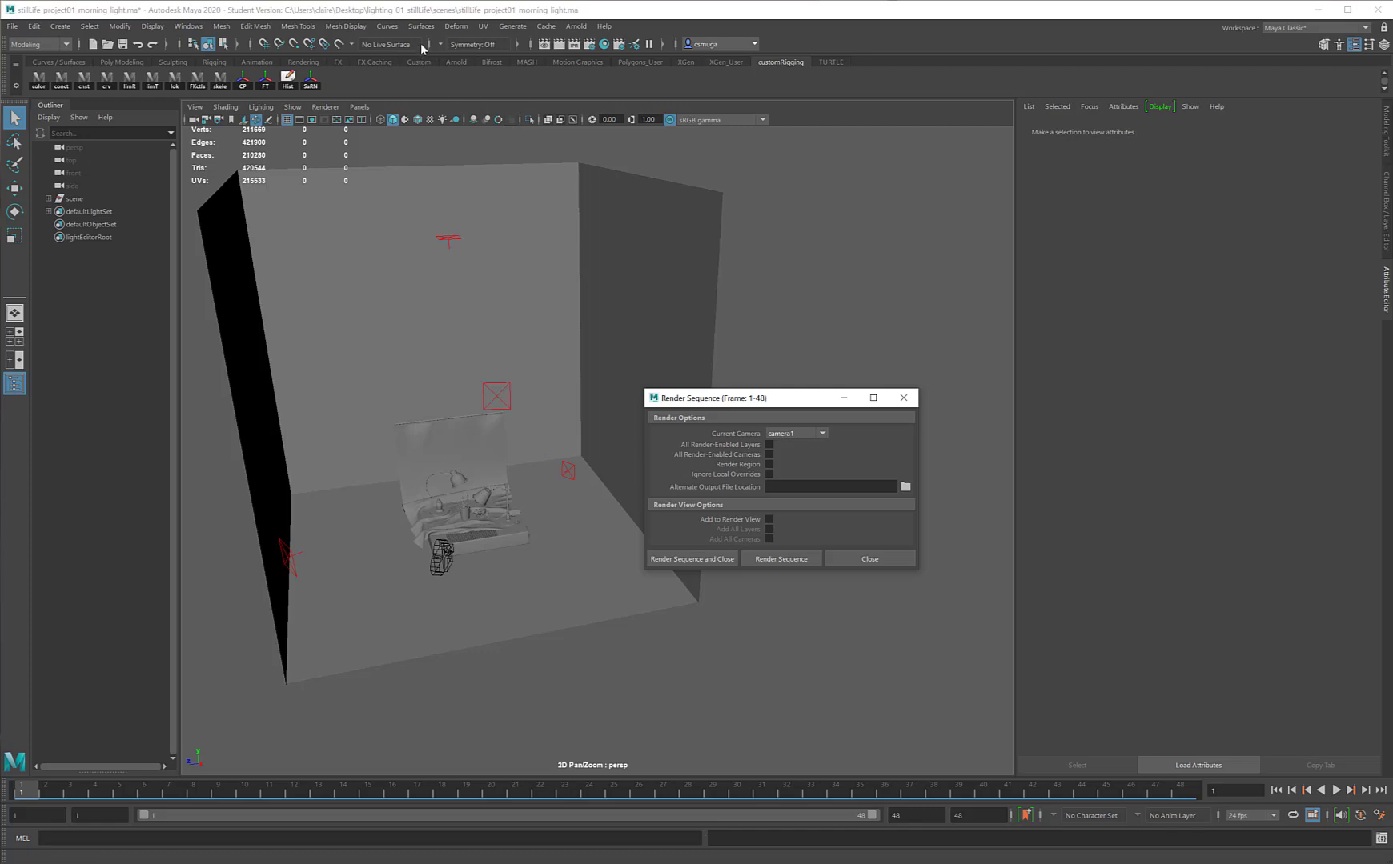
click(799, 281)
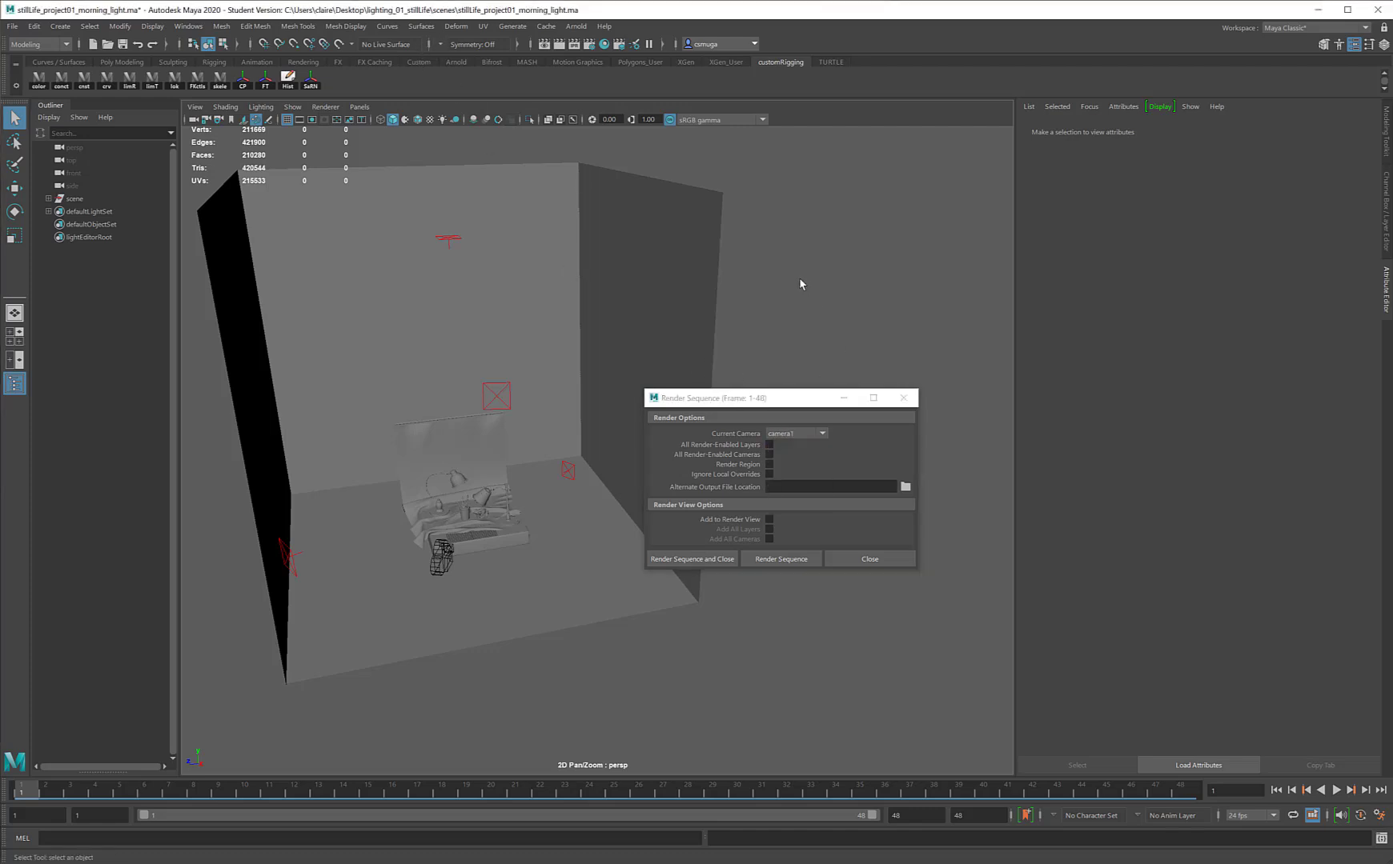
key(space)
click(822, 373)
key(space)
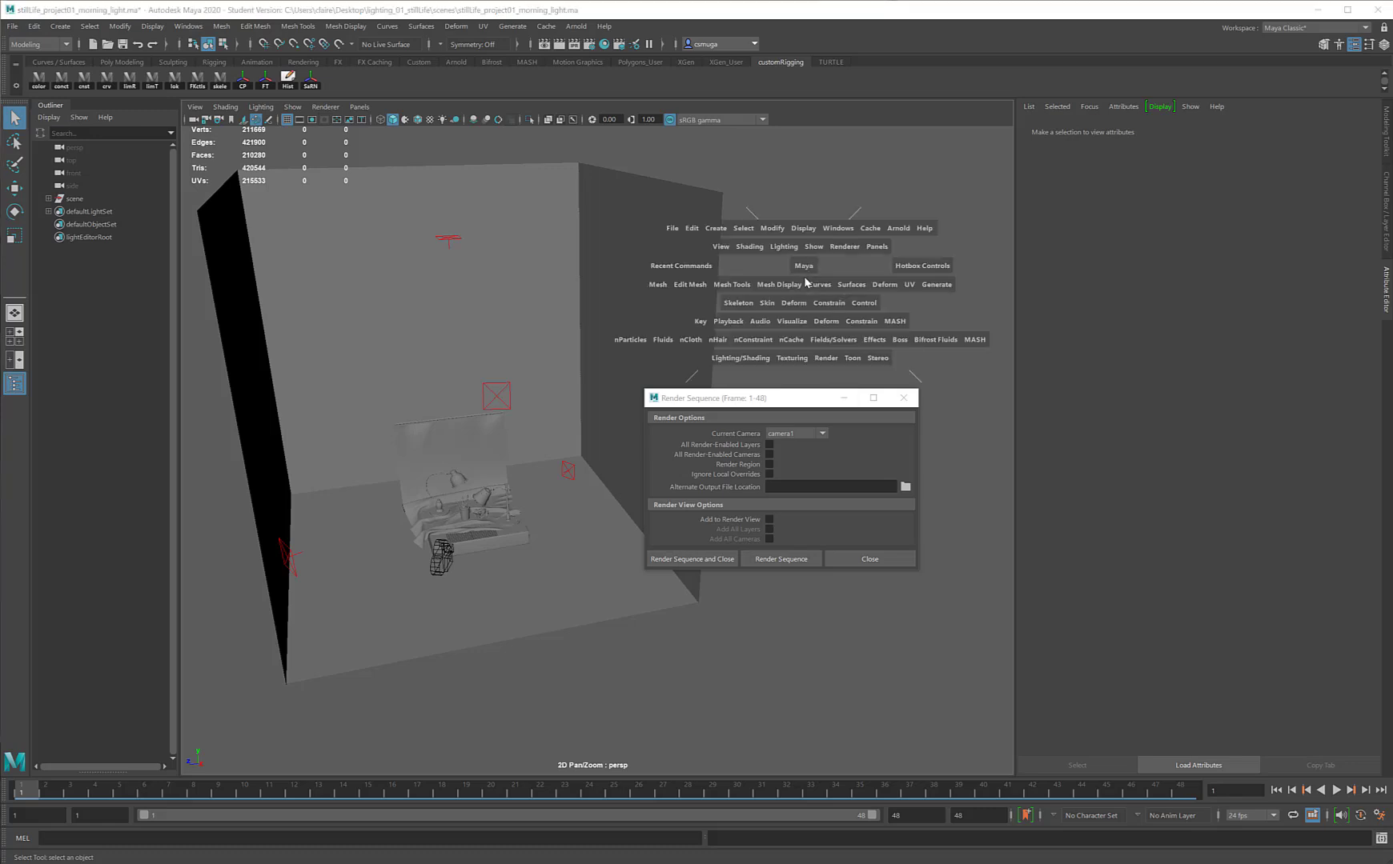
click(826, 360)
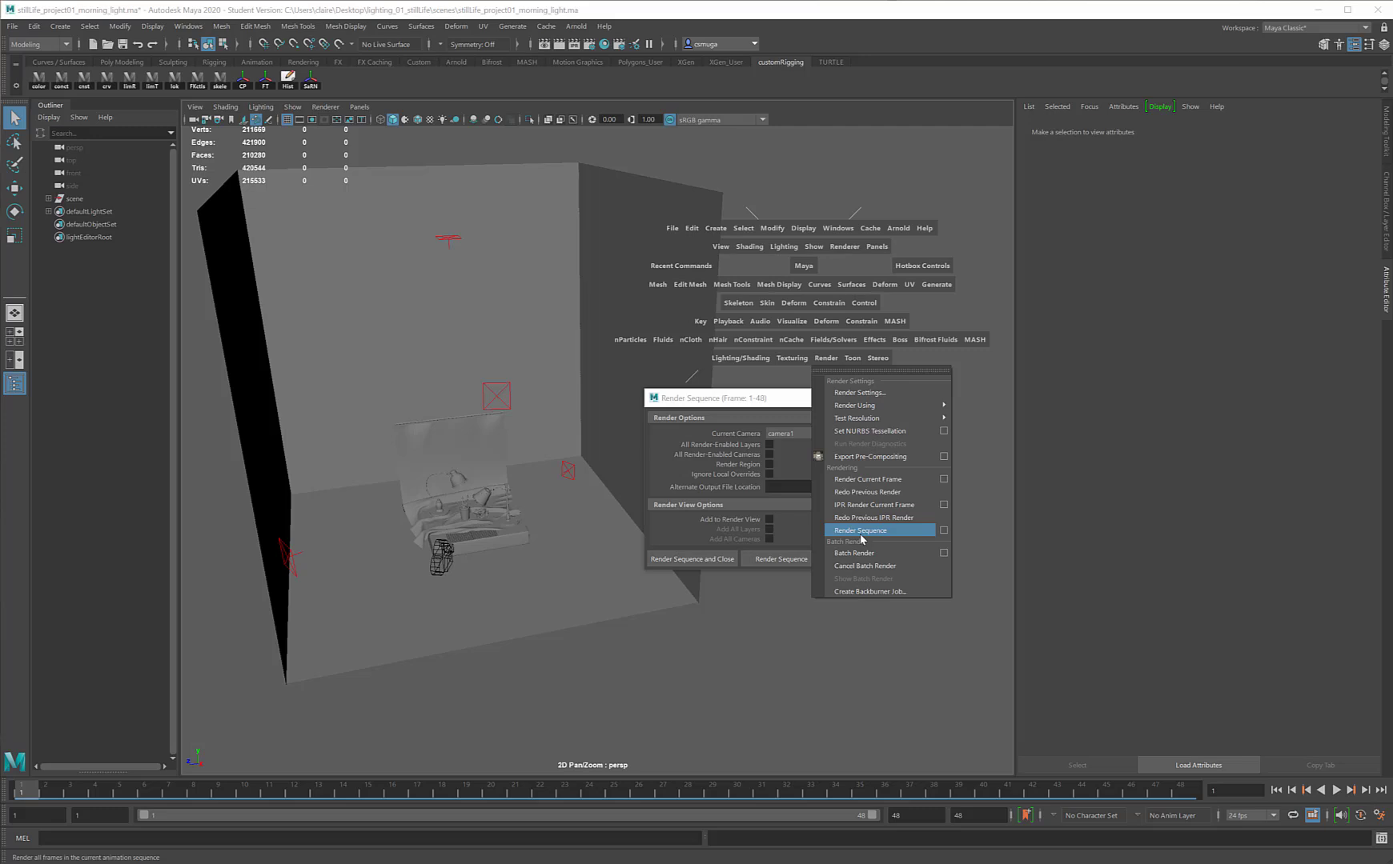
Step: Render the sequence of frames 1 to 48 from camera1
click(728, 404)
click(729, 405)
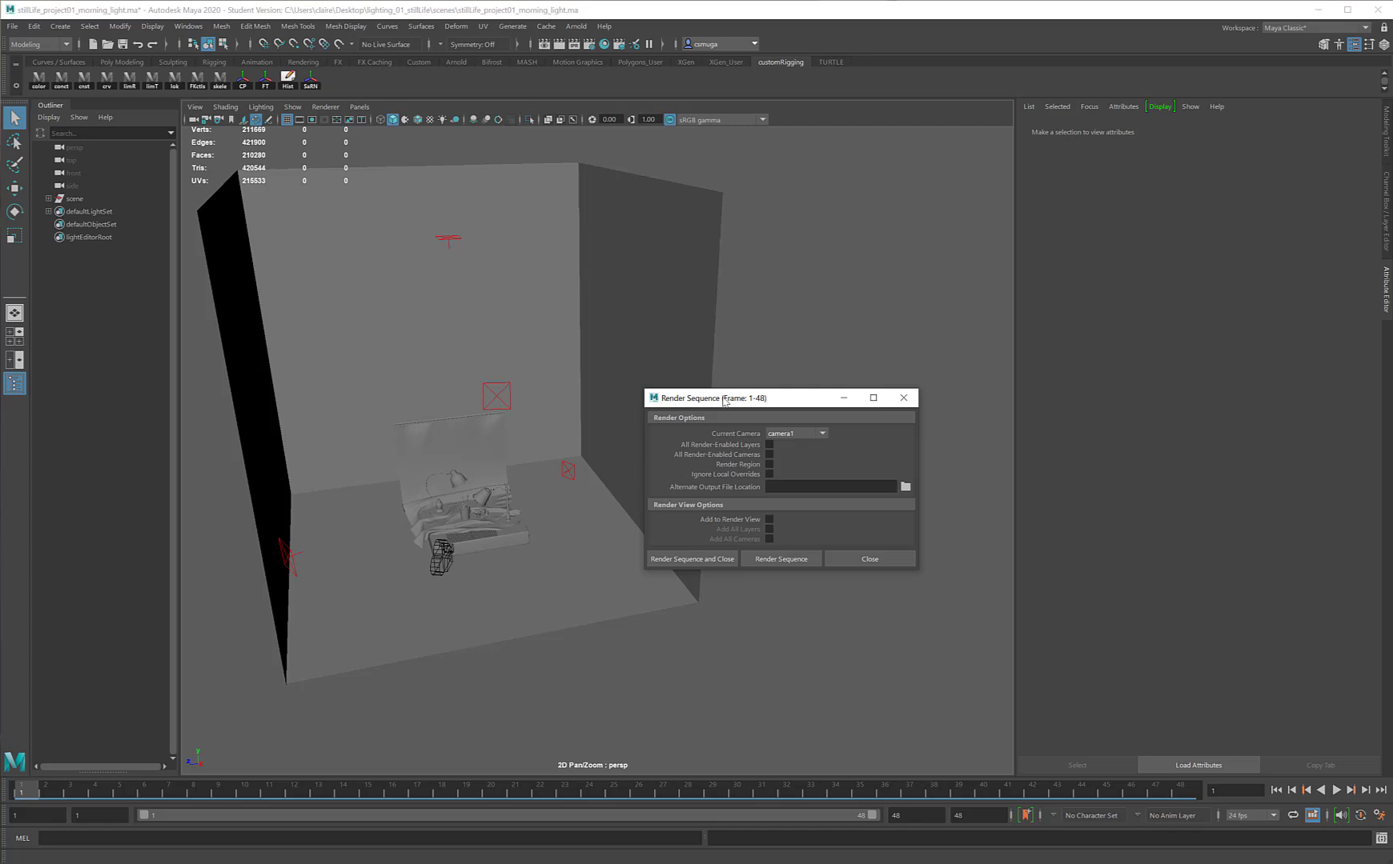
click(780, 559)
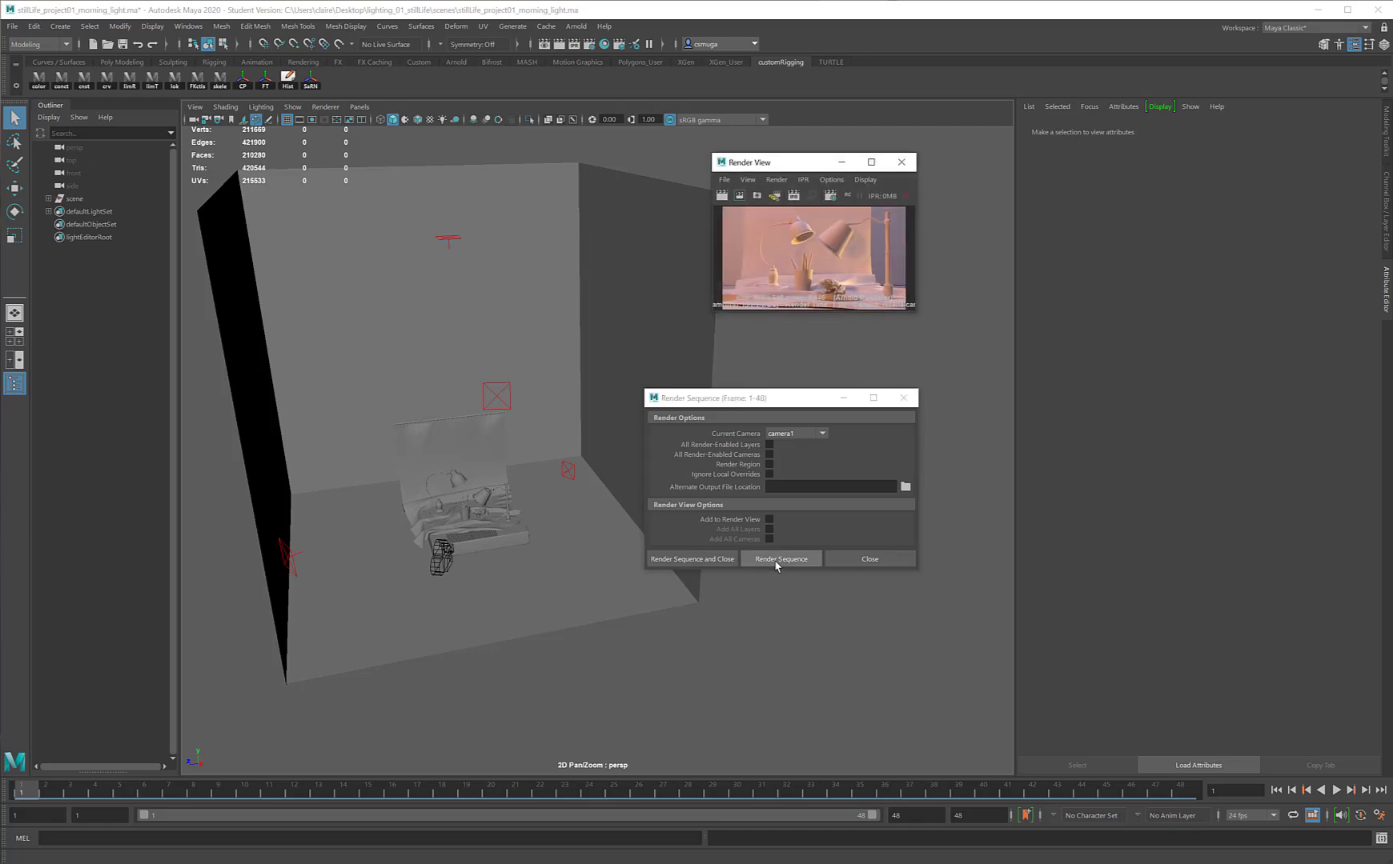